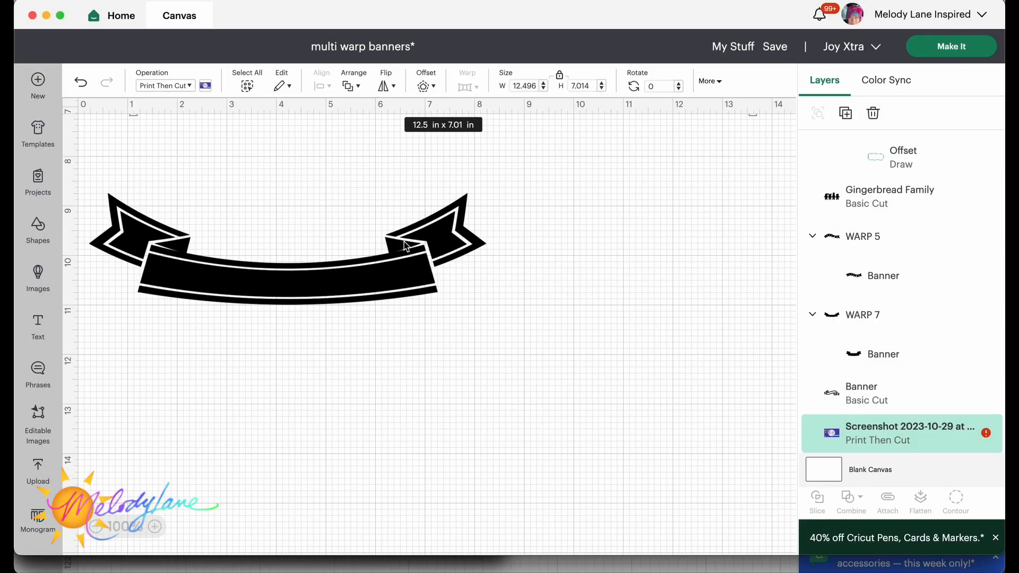
Step: Bring up the warp options for the curved black banner and switch it to warp style 1
{"action": "left_click", "coordinate": [406, 247]}
{"action": "left_click", "coordinate": [471, 90]}
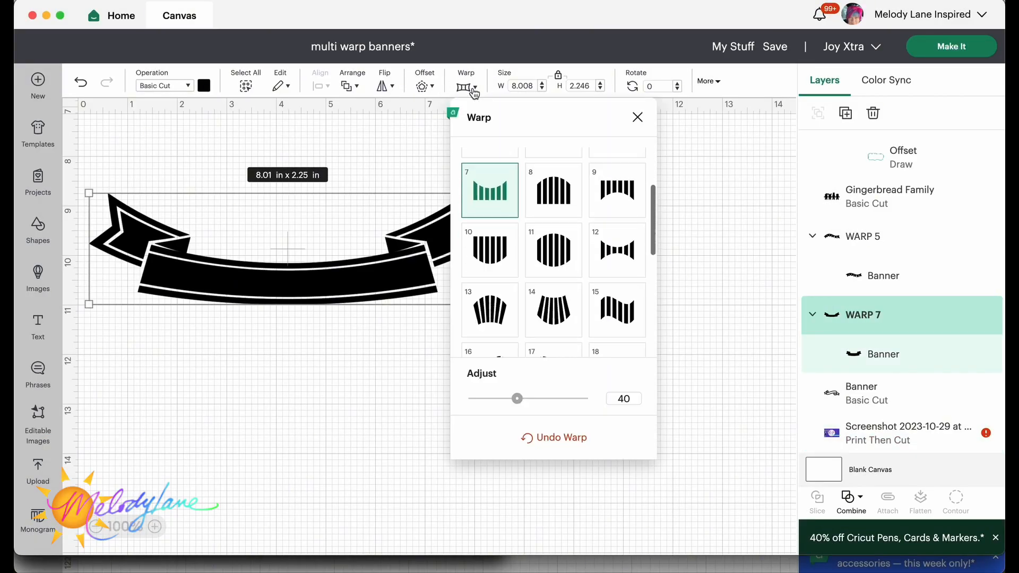
{"action": "scroll", "coordinate": [561, 282], "scroll_direction": "down", "scroll_amount": 1}
{"action": "scroll", "coordinate": [562, 282], "scroll_direction": "up", "scroll_amount": 3}
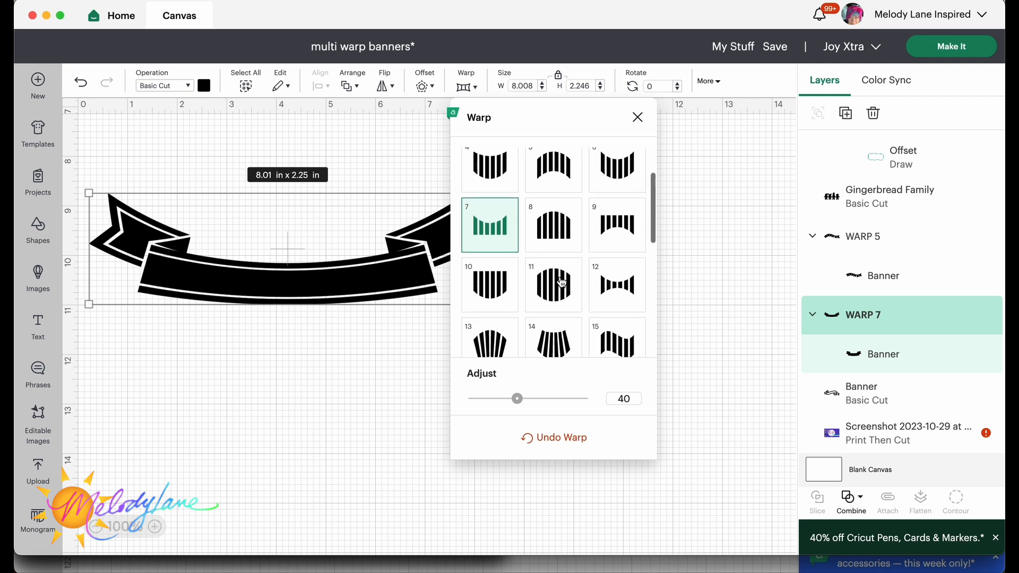
{"action": "scroll", "coordinate": [561, 282], "scroll_direction": "up", "scroll_amount": 2}
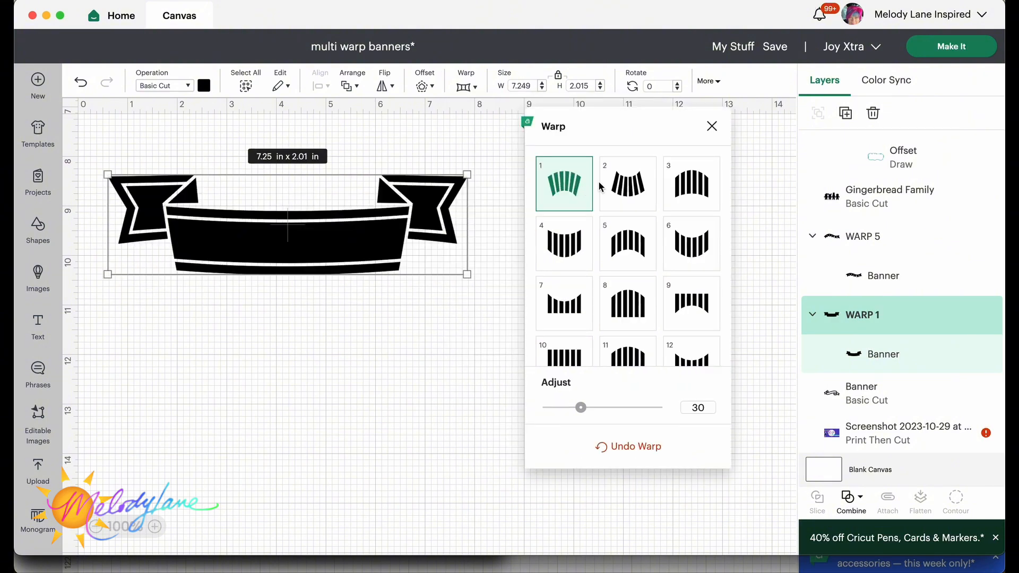
Step: Try warp styles 2 through 5 on the banner, settling on style 6 with a lower Adjust amount
{"action": "left_click", "coordinate": [625, 187]}
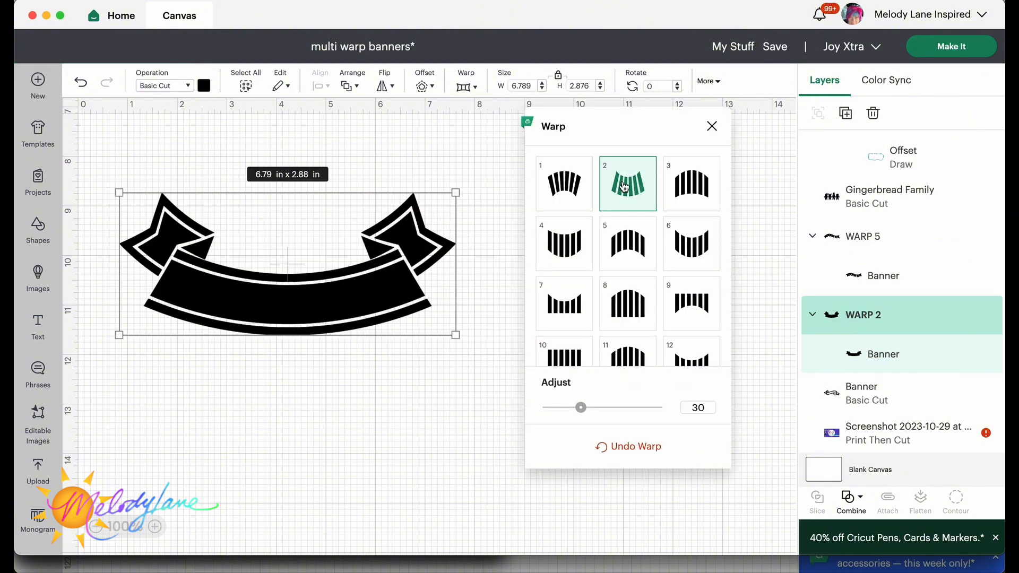
{"action": "left_click", "coordinate": [682, 193]}
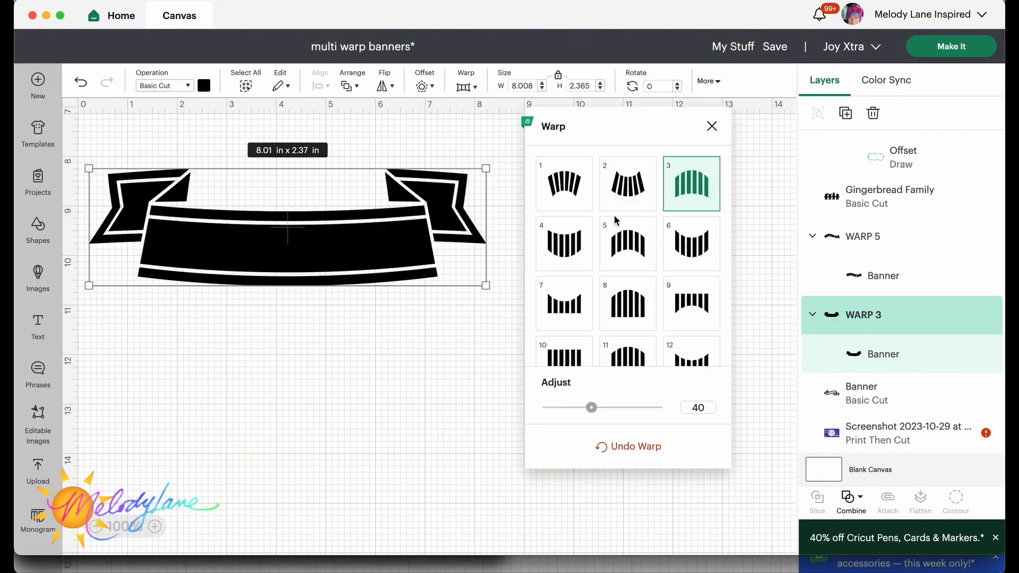
{"action": "left_click", "coordinate": [564, 247]}
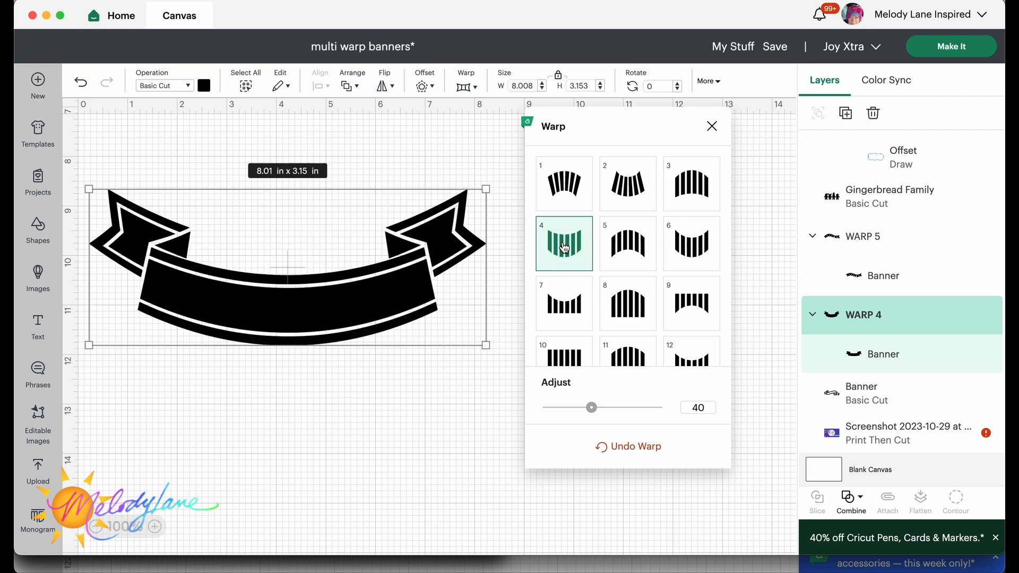
{"action": "left_click", "coordinate": [628, 257]}
{"action": "left_click", "coordinate": [682, 257]}
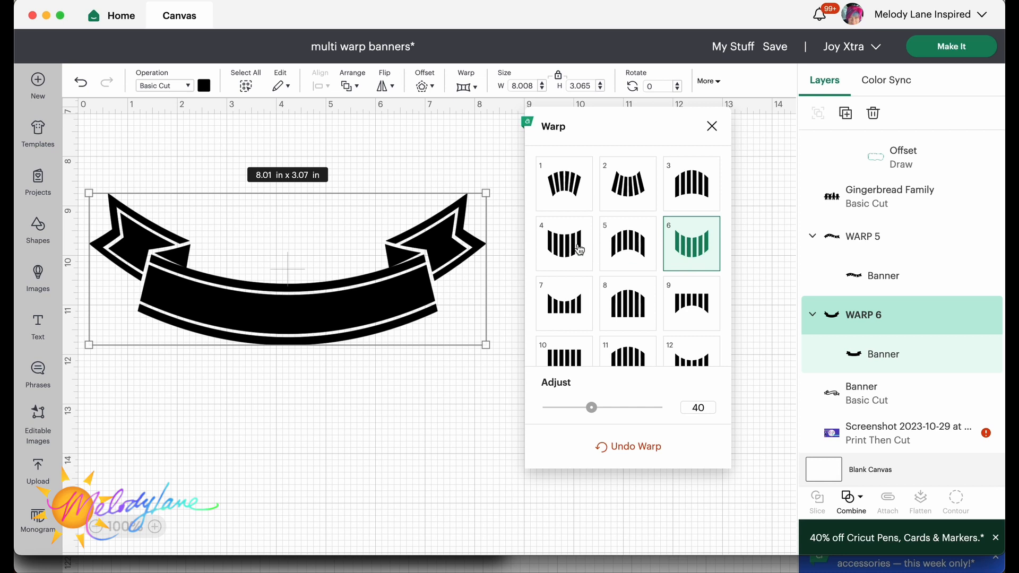
{"action": "left_click_drag", "start_coordinate": [592, 412], "coordinate": [550, 409]}
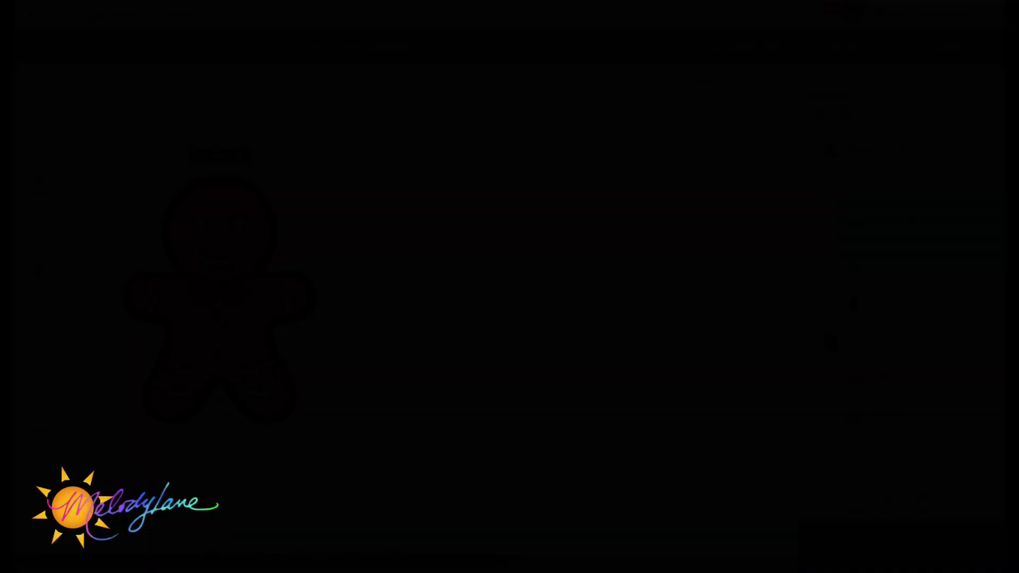
Step: Move the single gingerbread man slightly to the right and apply warp style 1 to it
{"action": "left_click_drag", "start_coordinate": [278, 385], "coordinate": [317, 386]}
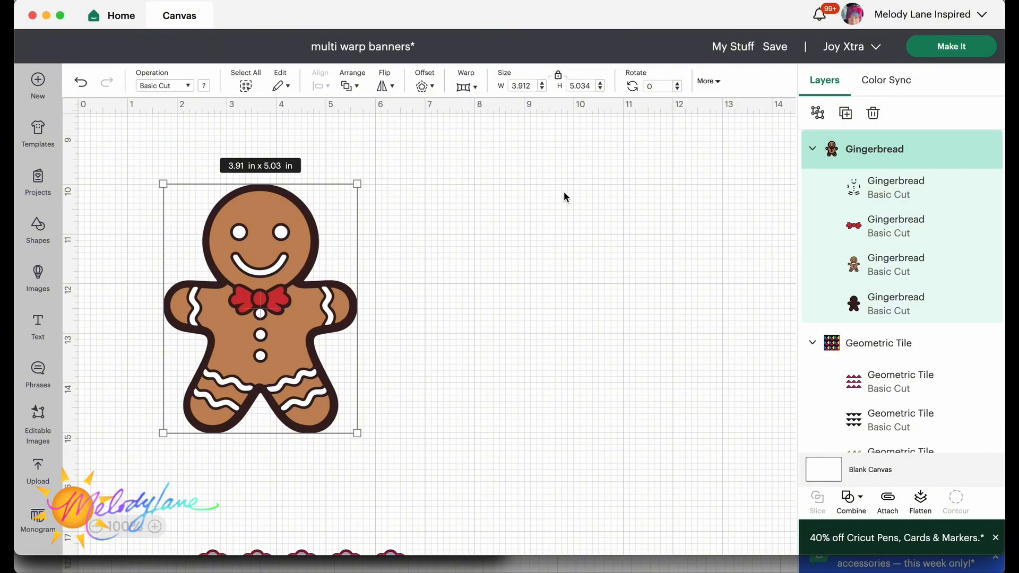
{"action": "left_click", "coordinate": [466, 86]}
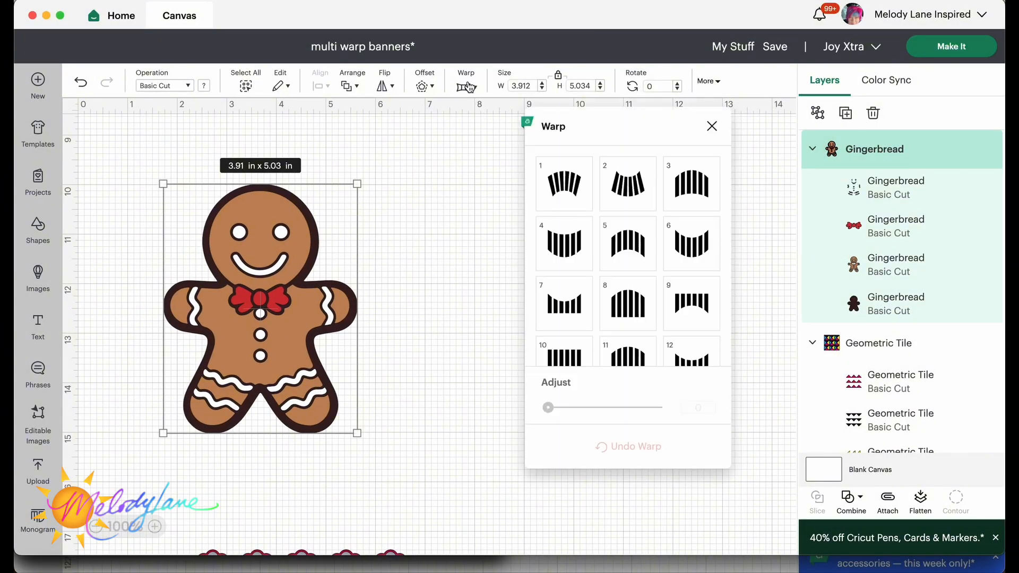
{"action": "left_click", "coordinate": [549, 174]}
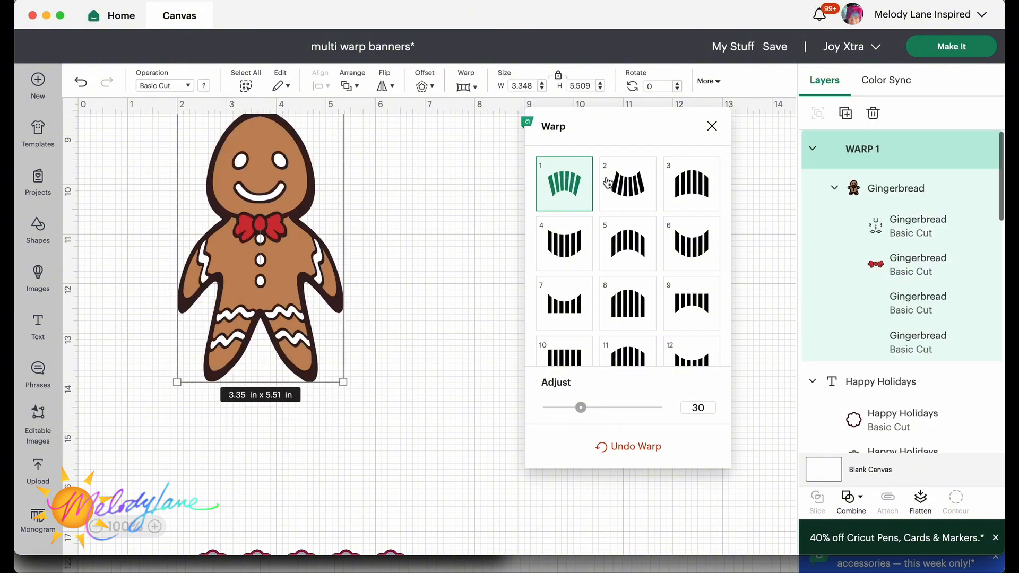
Step: Try warp style 2 on the gingerbread man, settling on style 8 with its Adjust amount below 25
{"action": "left_click", "coordinate": [608, 183]}
{"action": "left_click", "coordinate": [567, 198]}
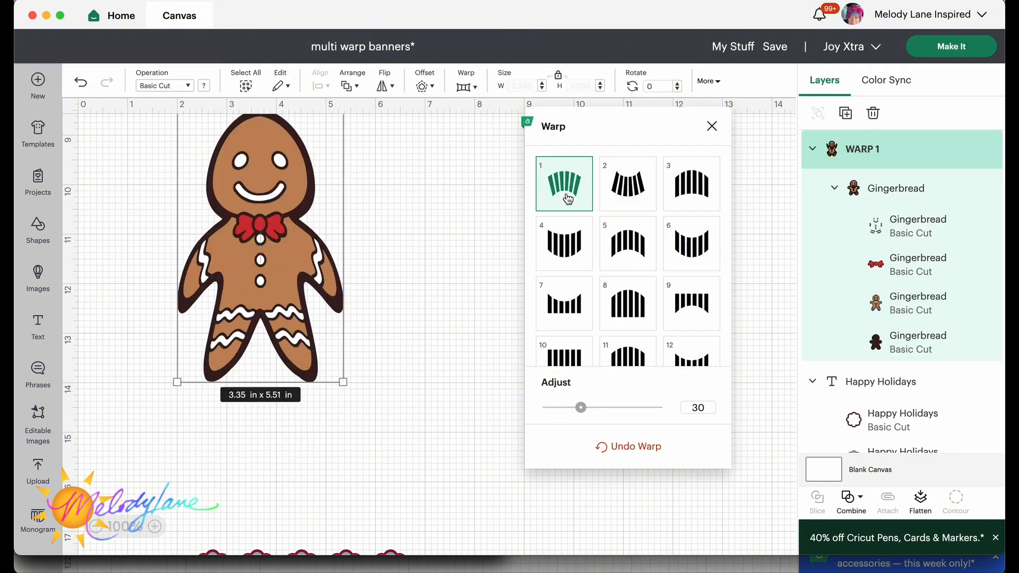
{"action": "left_click", "coordinate": [632, 199]}
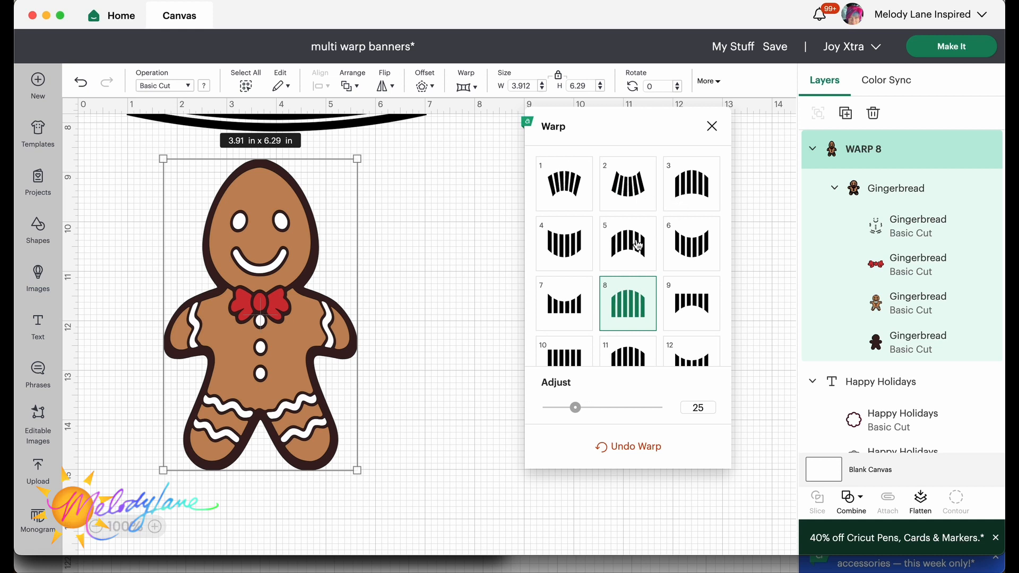
{"action": "mouse_move", "coordinate": [576, 408]}
{"action": "left_mouse_down"}
{"action": "mouse_move", "coordinate": [549, 409]}
{"action": "mouse_move", "coordinate": [648, 408]}
{"action": "mouse_move", "coordinate": [568, 408]}
{"action": "left_mouse_up"}
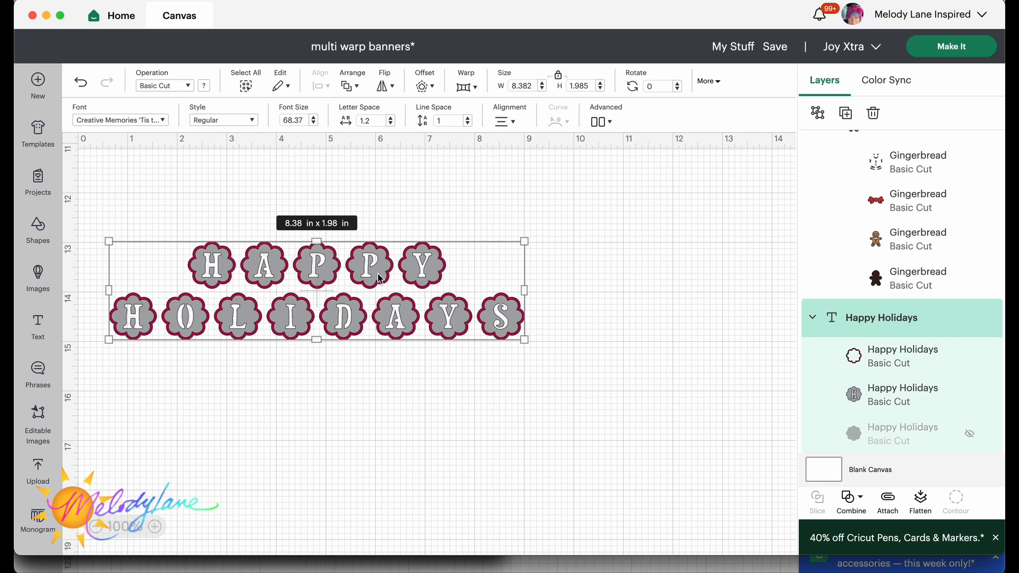
Step: Warp the Happy Holidays text with style 1 and try style 2 on it
{"action": "left_click", "coordinate": [467, 87]}
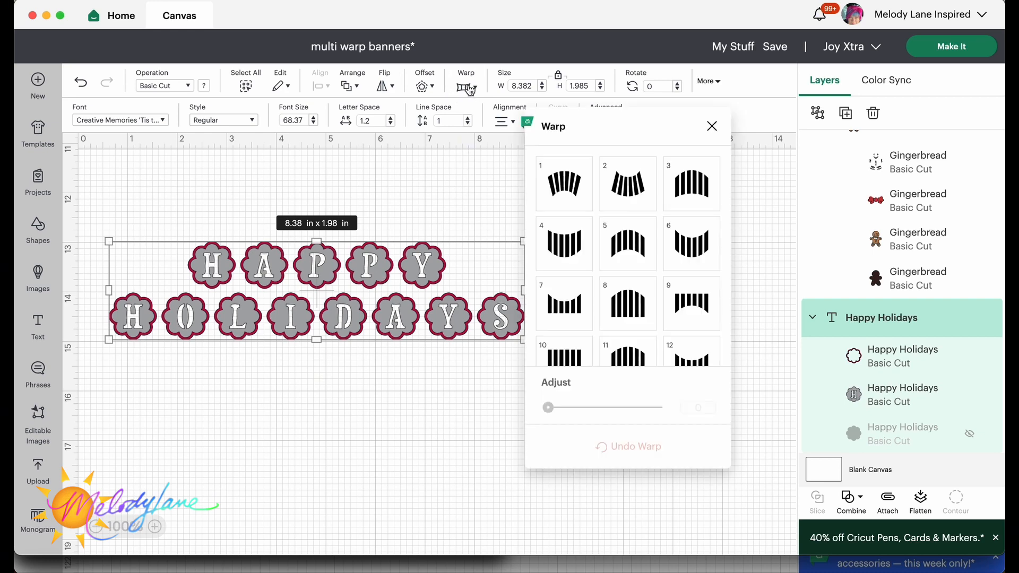
{"action": "left_click", "coordinate": [562, 185]}
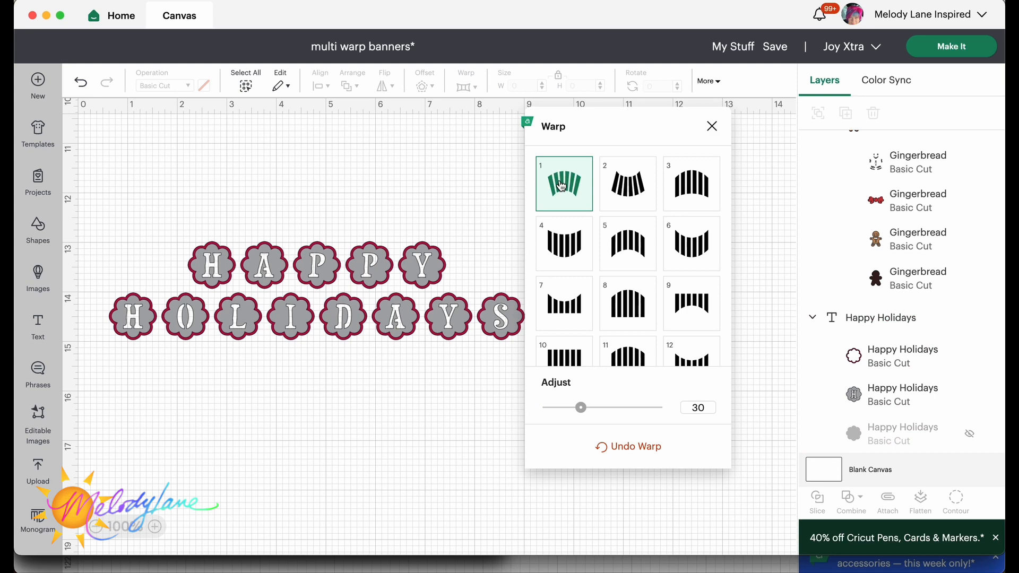
{"action": "left_click", "coordinate": [628, 188]}
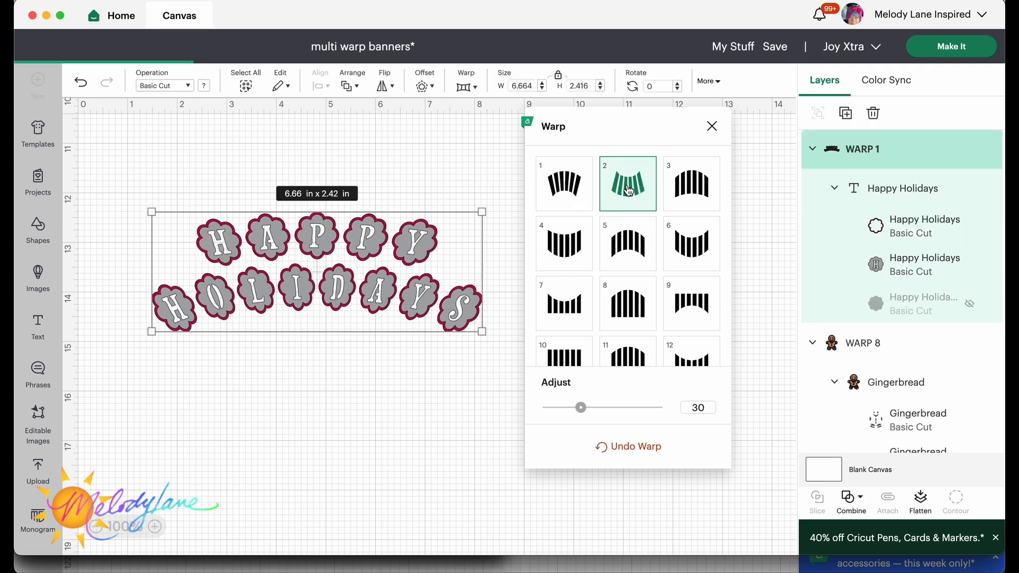
Step: Apply warp style 5 to the Happy Holidays text, move it higher on the canvas and reopen its warp options
{"action": "left_click", "coordinate": [628, 253]}
{"action": "left_click_drag", "start_coordinate": [395, 316], "coordinate": [386, 234]}
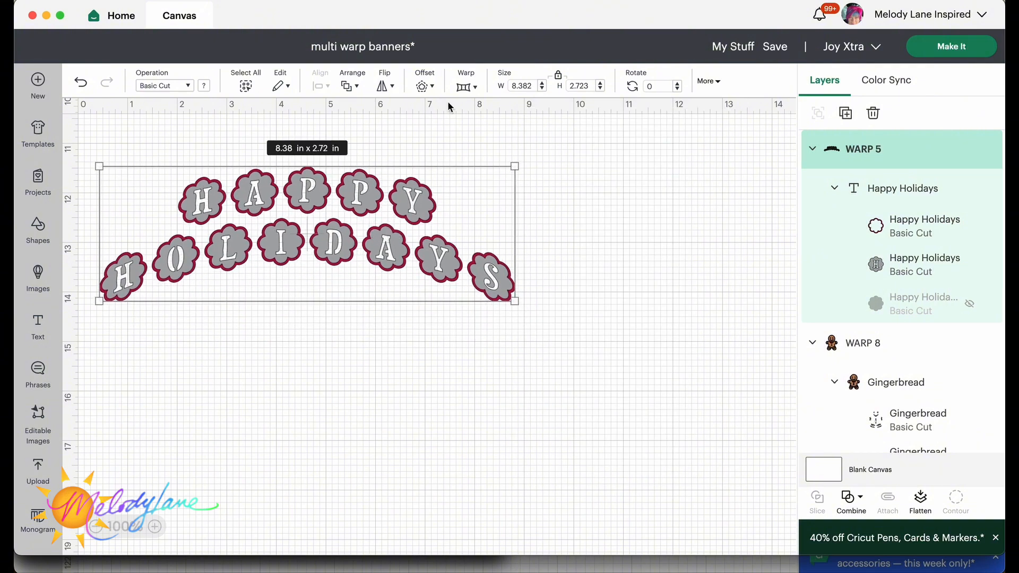
{"action": "left_click", "coordinate": [466, 86]}
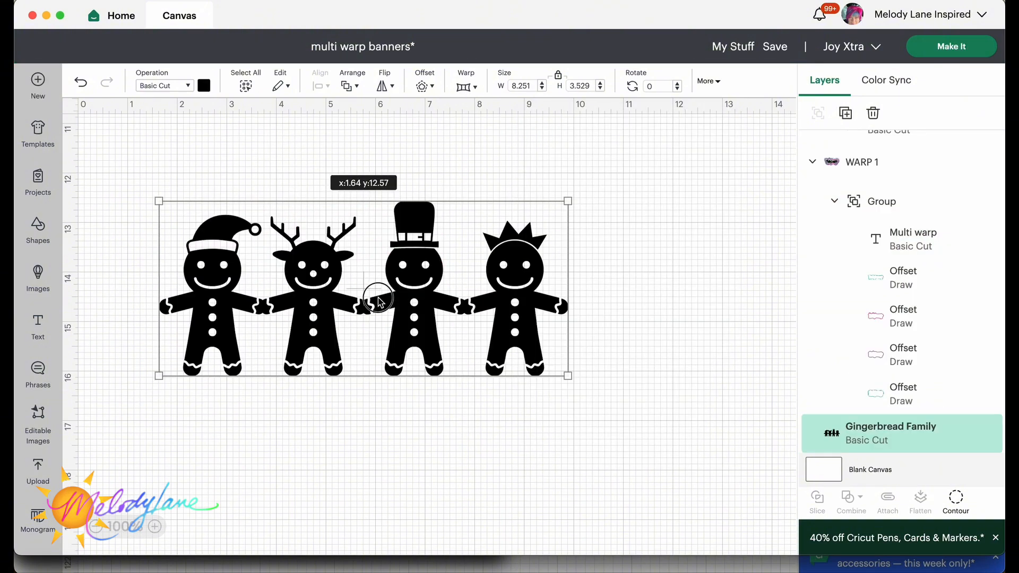
Step: Move the Gingerbread Family image left to near the canvas edge and apply warp style 1 to it
{"action": "left_click_drag", "start_coordinate": [376, 295], "coordinate": [322, 303]}
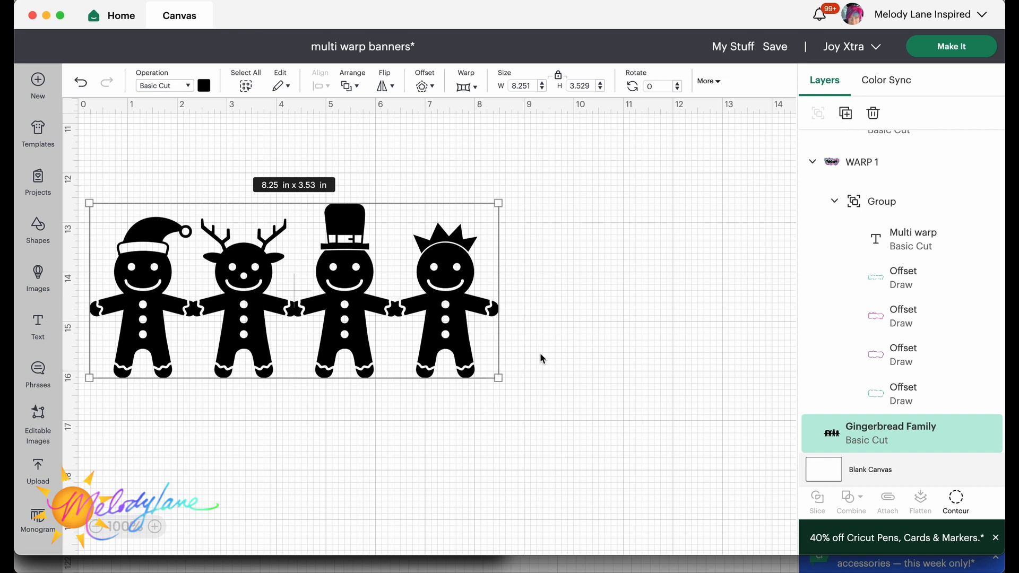
{"action": "scroll", "coordinate": [540, 352], "scroll_direction": "up", "scroll_amount": 2}
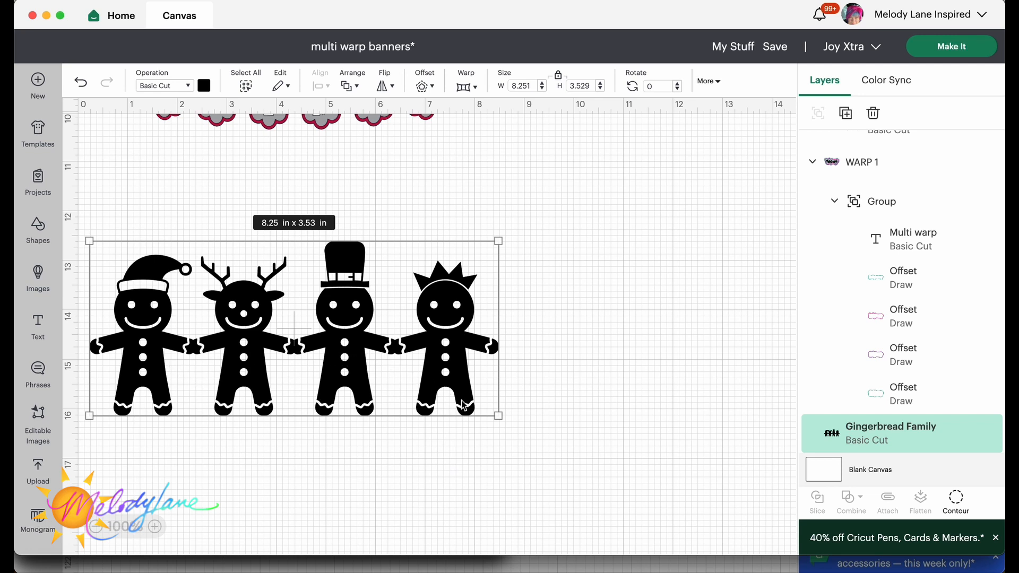
{"action": "left_click", "coordinate": [467, 87]}
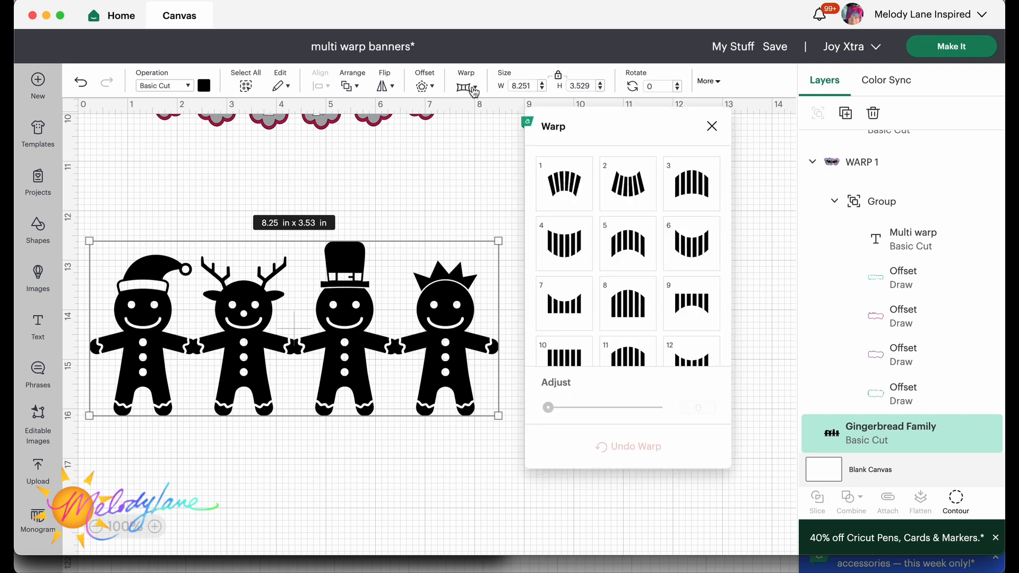
{"action": "left_click", "coordinate": [552, 184]}
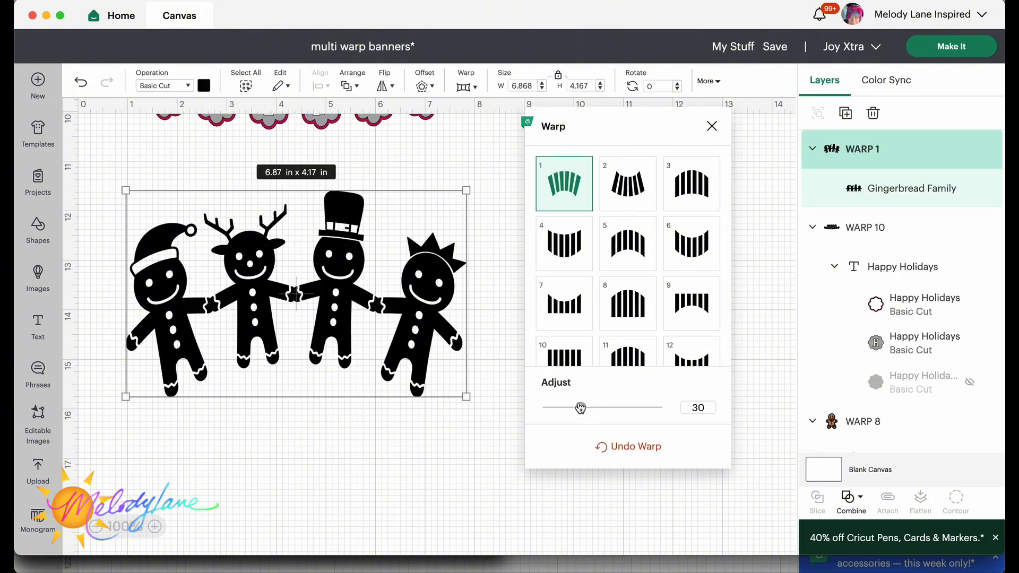
Step: Try warp style 2 on the gingerbread family, returning to style 1 with its Adjust amount raised above 30
{"action": "mouse_move", "coordinate": [580, 408]}
{"action": "left_mouse_down"}
{"action": "mouse_move", "coordinate": [660, 407]}
{"action": "mouse_move", "coordinate": [581, 407]}
{"action": "left_mouse_up"}
{"action": "left_click", "coordinate": [631, 187]}
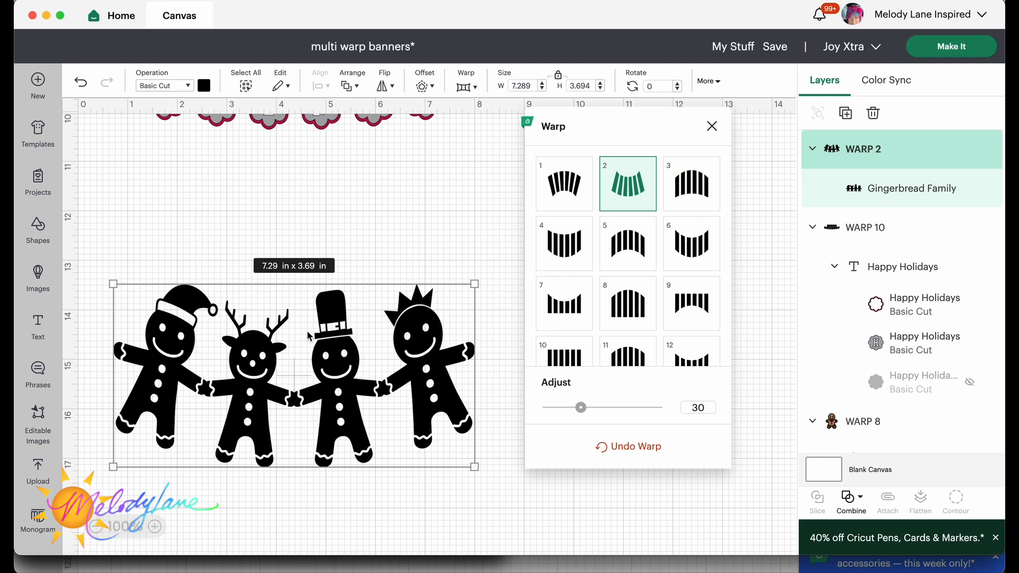
{"action": "left_click", "coordinate": [560, 186]}
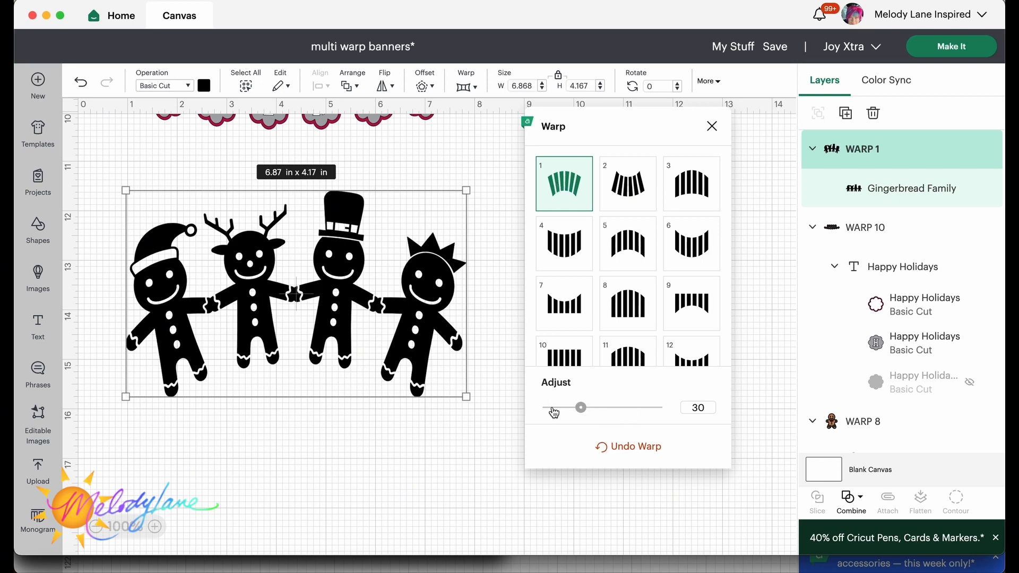
{"action": "left_click_drag", "start_coordinate": [582, 409], "coordinate": [611, 410]}
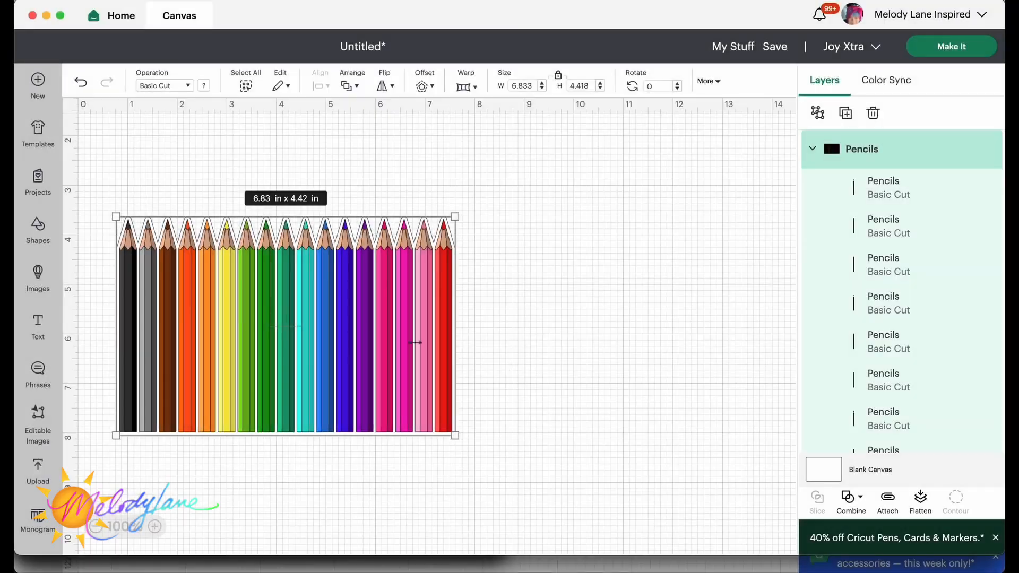
Step: Try warp styles 1 and 5 on the row of coloured pencils and settle on warp style 7
{"action": "mouse_move", "coordinate": [361, 338]}
{"action": "left_mouse_down"}
{"action": "mouse_move", "coordinate": [381, 340]}
{"action": "mouse_move", "coordinate": [369, 341]}
{"action": "left_mouse_up"}
{"action": "left_click", "coordinate": [467, 89]}
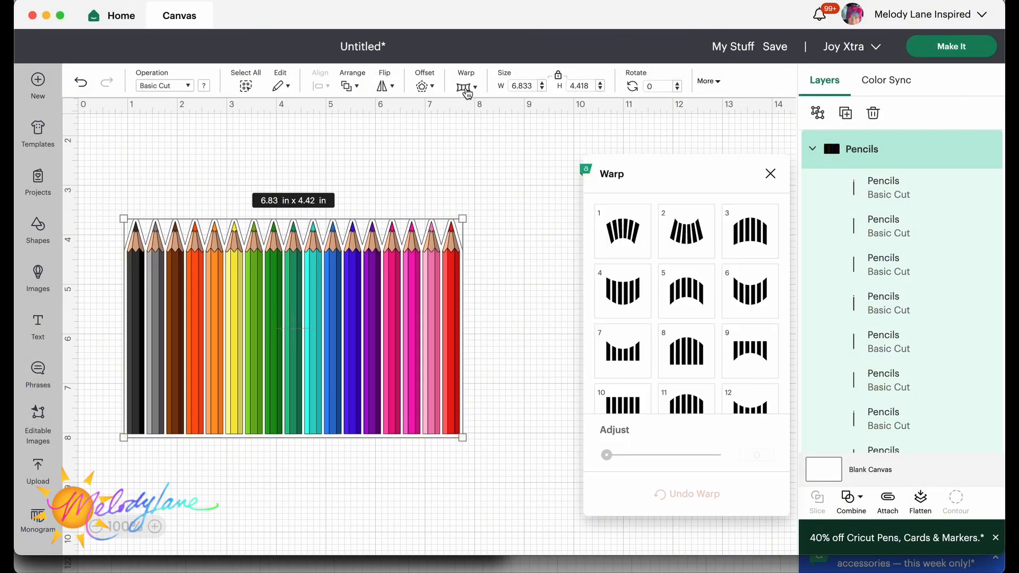
{"action": "left_click", "coordinate": [626, 243]}
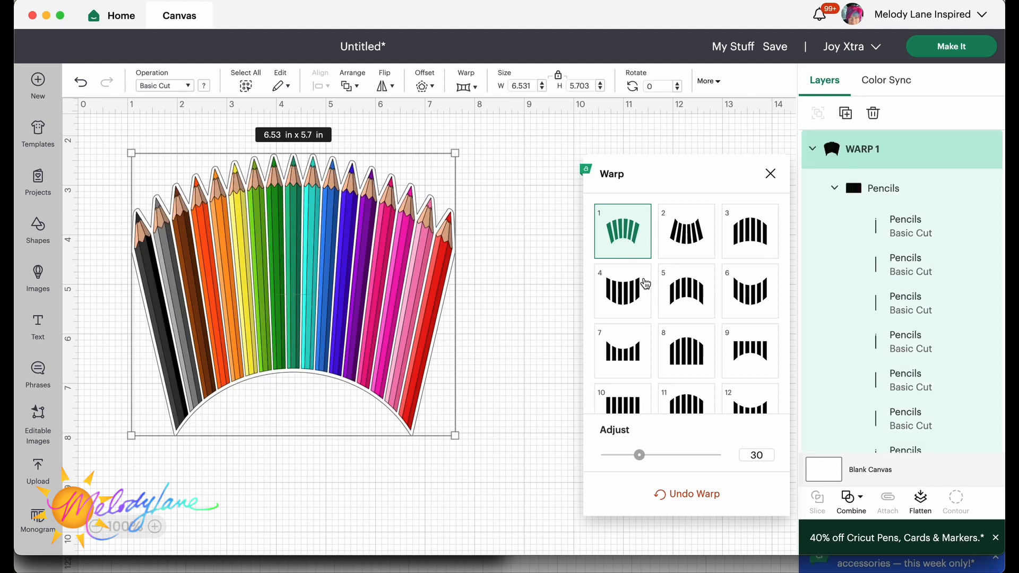
{"action": "left_click", "coordinate": [680, 296]}
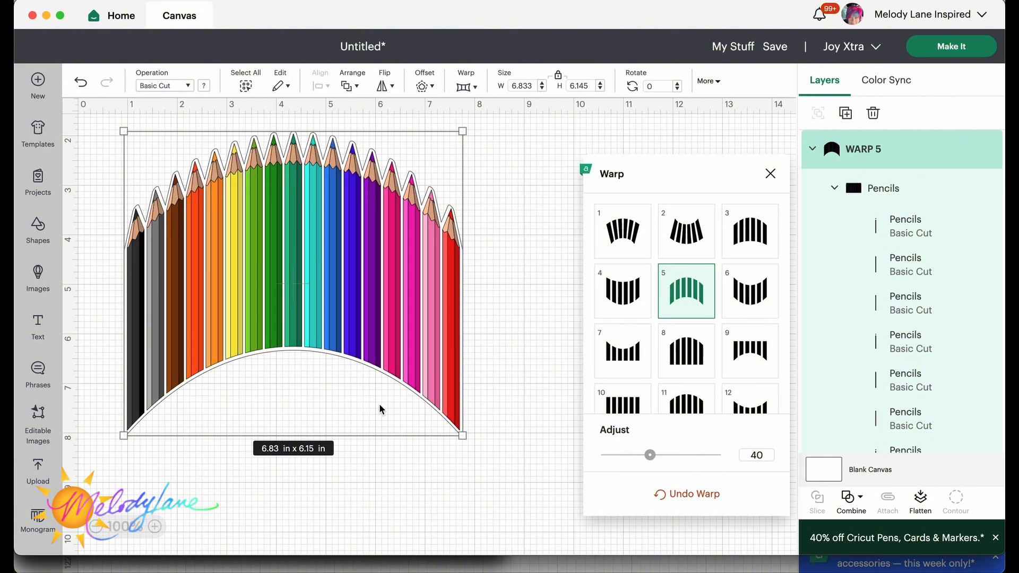
{"action": "left_click", "coordinate": [622, 361]}
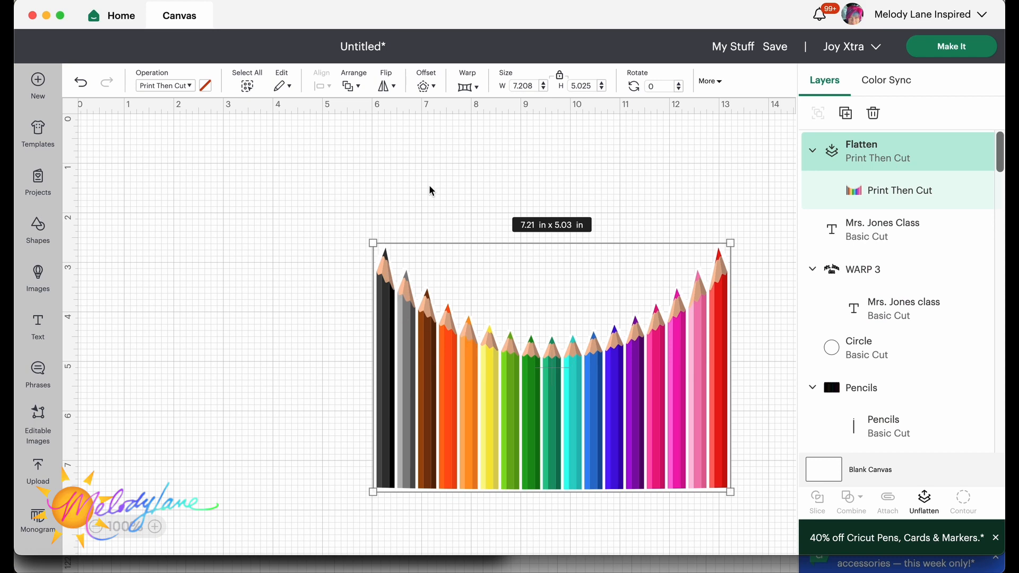
Step: Move the flattened warped pencils to the right and add a round-ended pennant shape rotated about 180 degrees
{"action": "left_click_drag", "start_coordinate": [459, 412], "coordinate": [587, 405]}
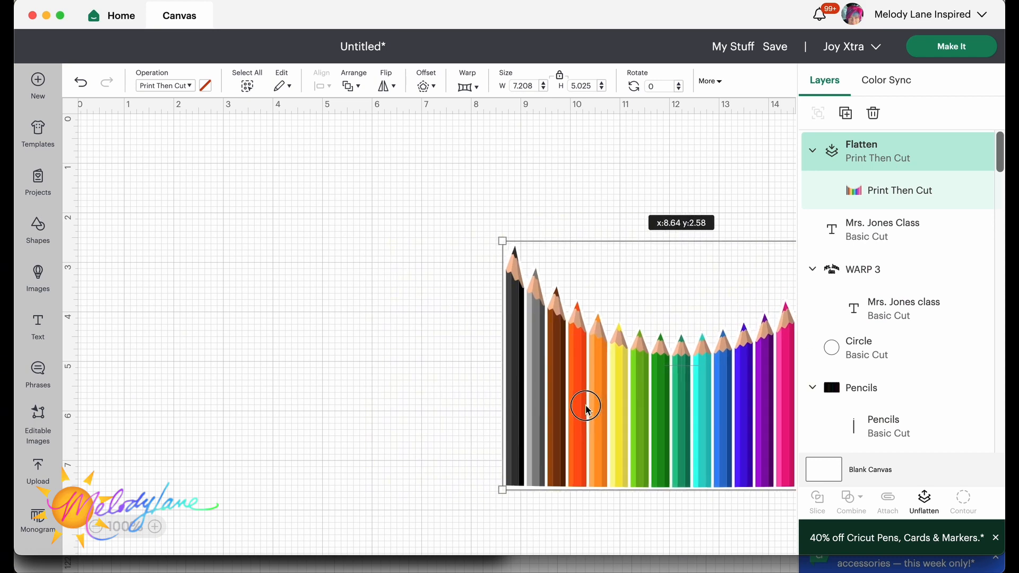
{"action": "left_click", "coordinate": [40, 233]}
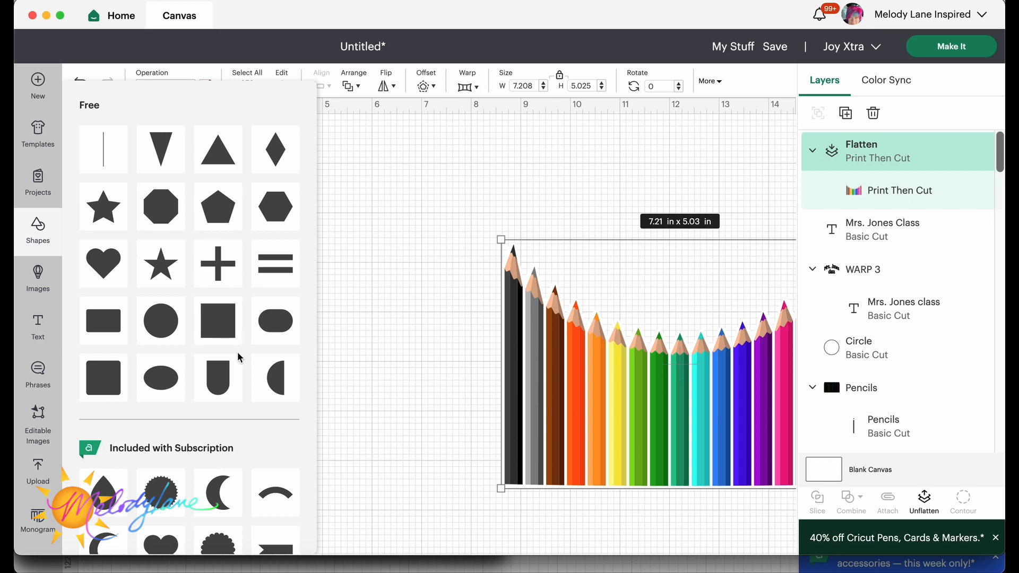
{"action": "left_click", "coordinate": [218, 379]}
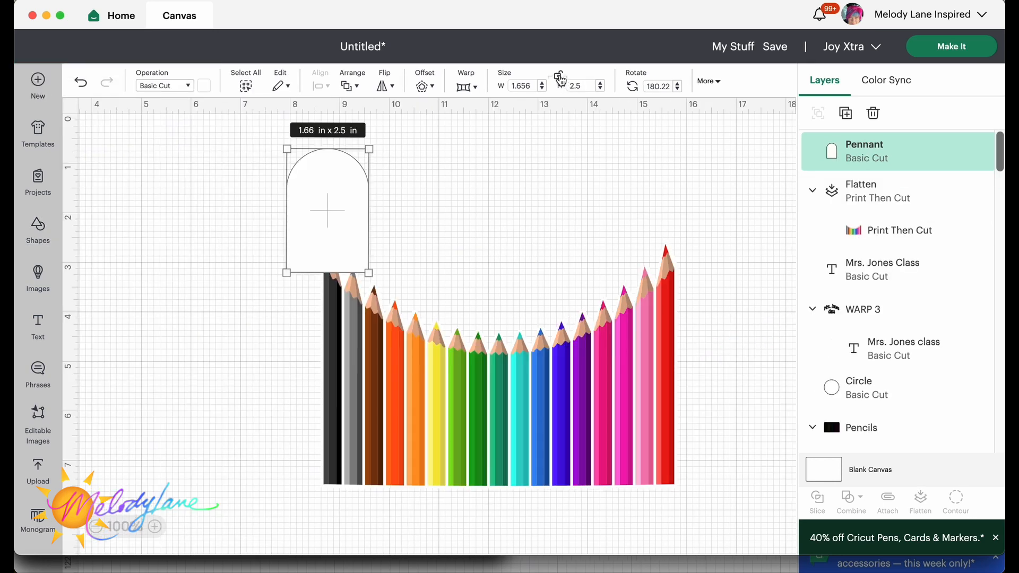
Step: Enlarge the pennant shape to about 7.13 by 7.97 in and send it to the back, behind the pencils
{"action": "mouse_move", "coordinate": [370, 273]}
{"action": "left_mouse_down"}
{"action": "mouse_move", "coordinate": [671, 303]}
{"action": "mouse_move", "coordinate": [705, 460]}
{"action": "mouse_move", "coordinate": [642, 547]}
{"action": "left_mouse_up"}
{"action": "right_click", "coordinate": [581, 288]}
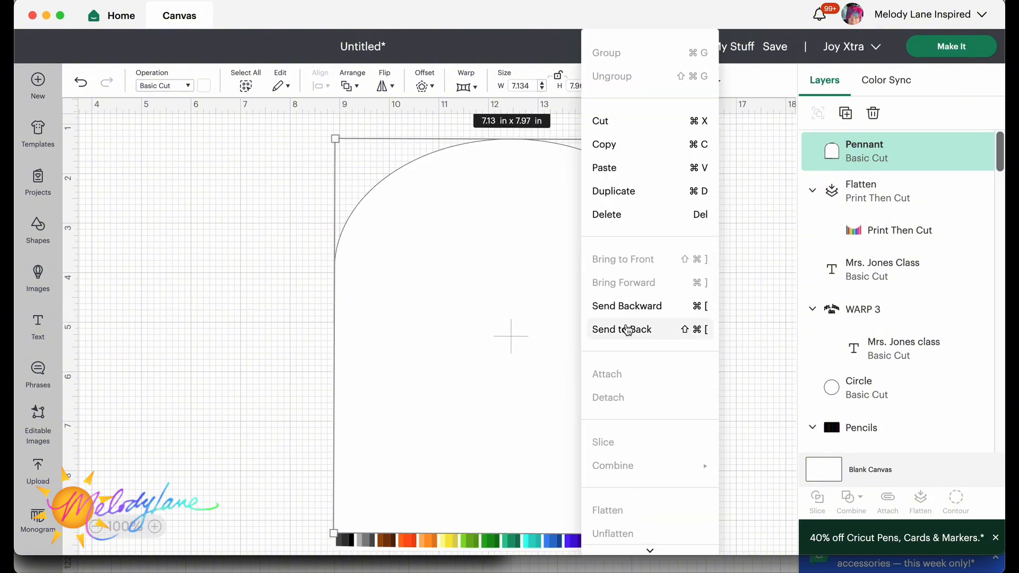
{"action": "left_click", "coordinate": [626, 328]}
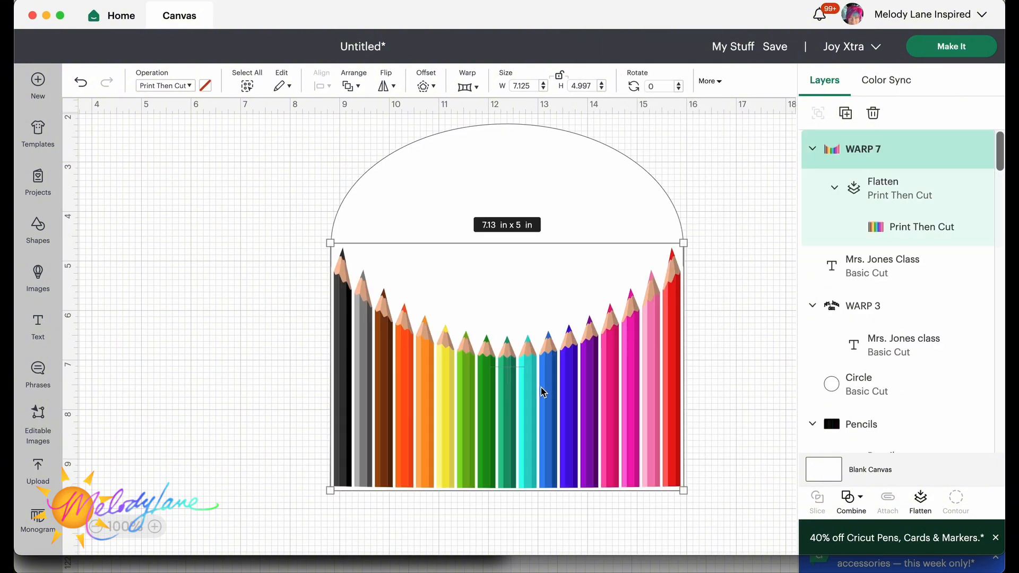
Step: Flatten the warped pencils again and place the warped class title in the rounded upper part of the sign
{"action": "left_click", "coordinate": [921, 499]}
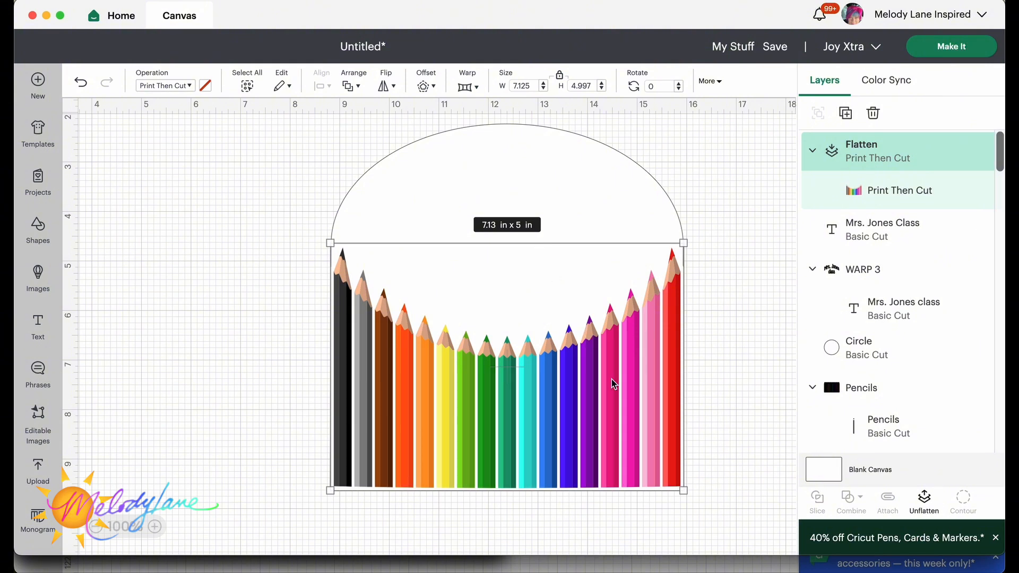
{"action": "left_click_drag", "start_coordinate": [566, 221], "coordinate": [562, 219]}
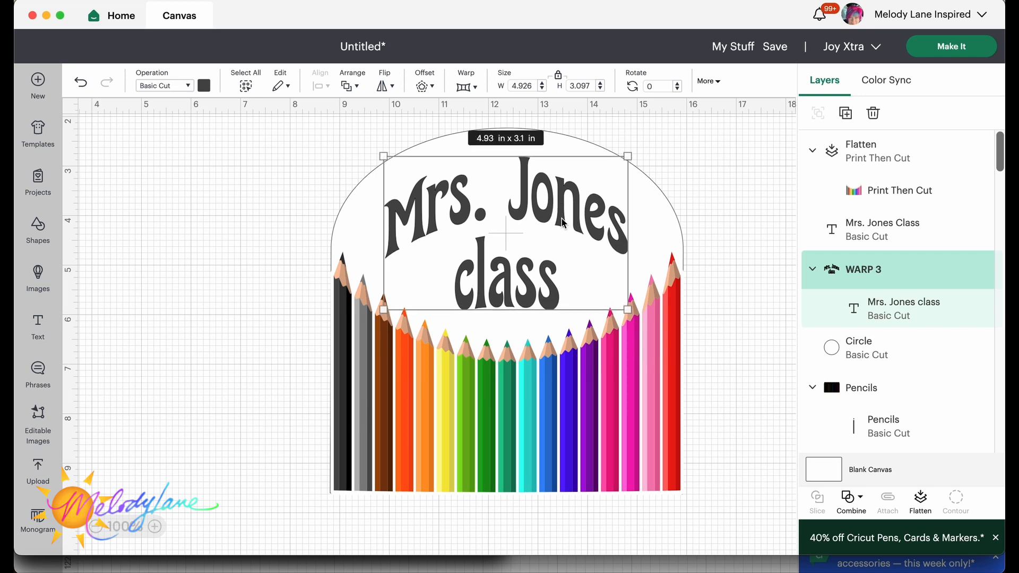
Step: Raise the Adjust amount of the title's warp style 3 above 40 and place the second apple before the word "class"
{"action": "left_click", "coordinate": [473, 91]}
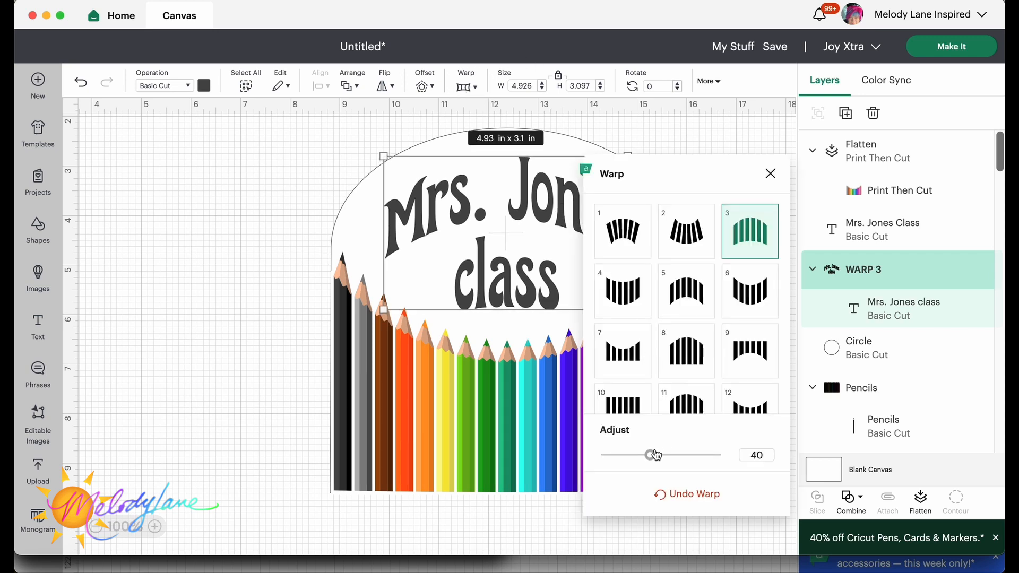
{"action": "left_click_drag", "start_coordinate": [651, 455], "coordinate": [664, 453]}
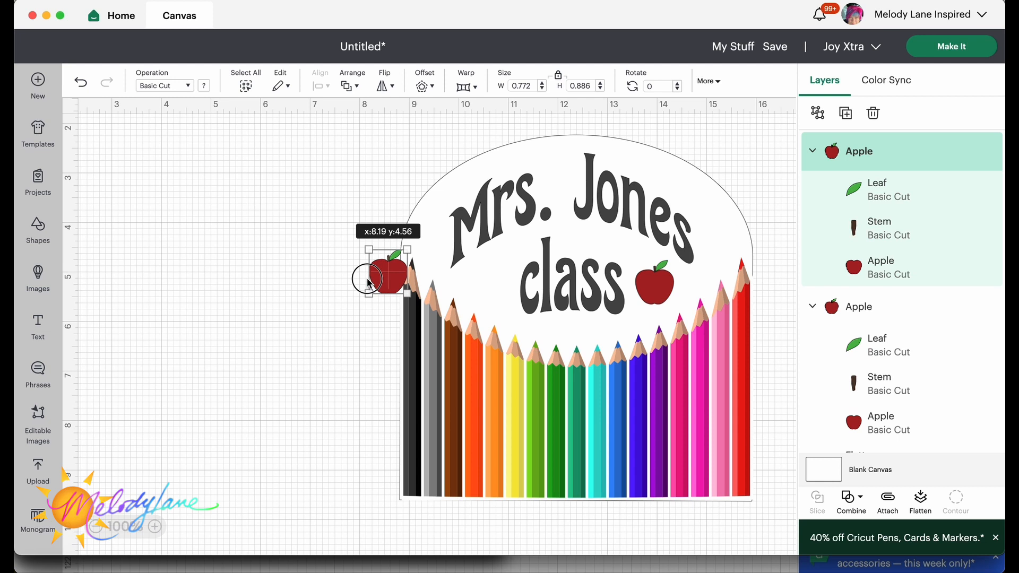
{"action": "left_click_drag", "start_coordinate": [364, 277], "coordinate": [493, 298]}
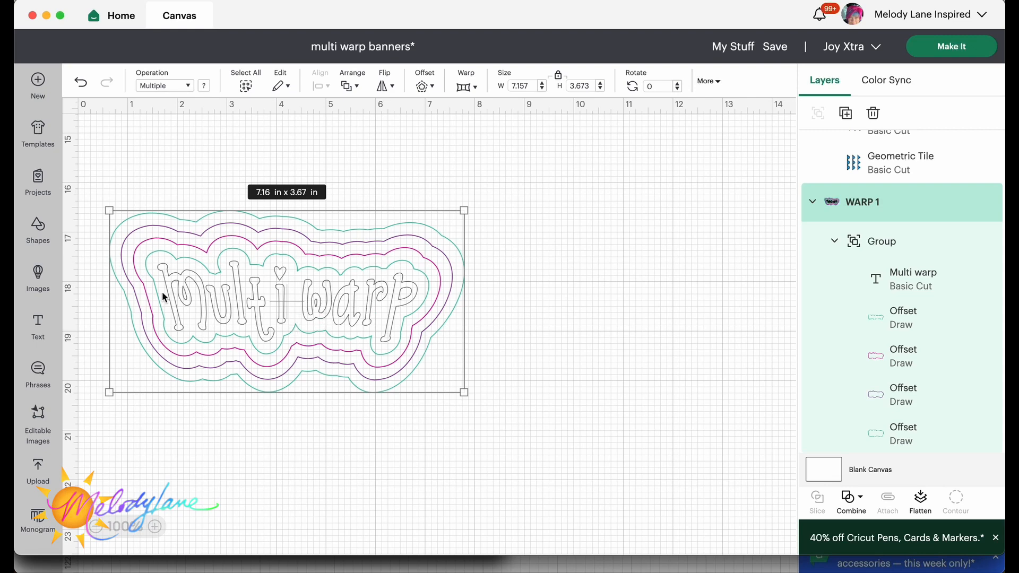
Step: Try warp styles 2, 3, 4, 5, 6 and 8 on the Multi warp text with its offsets, and undo the warp
{"action": "left_click", "coordinate": [465, 87]}
{"action": "left_click", "coordinate": [621, 193]}
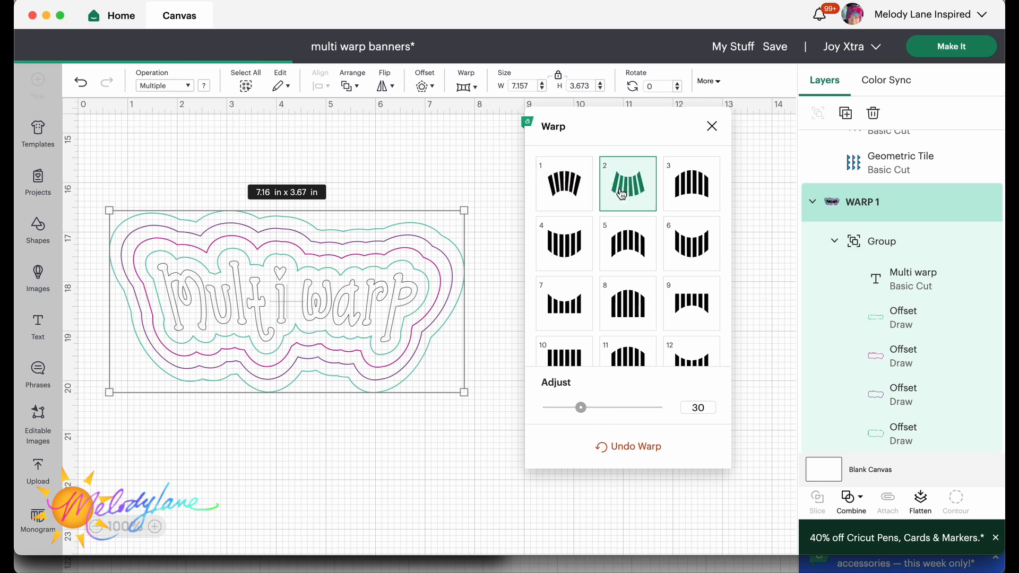
{"action": "left_click", "coordinate": [683, 197]}
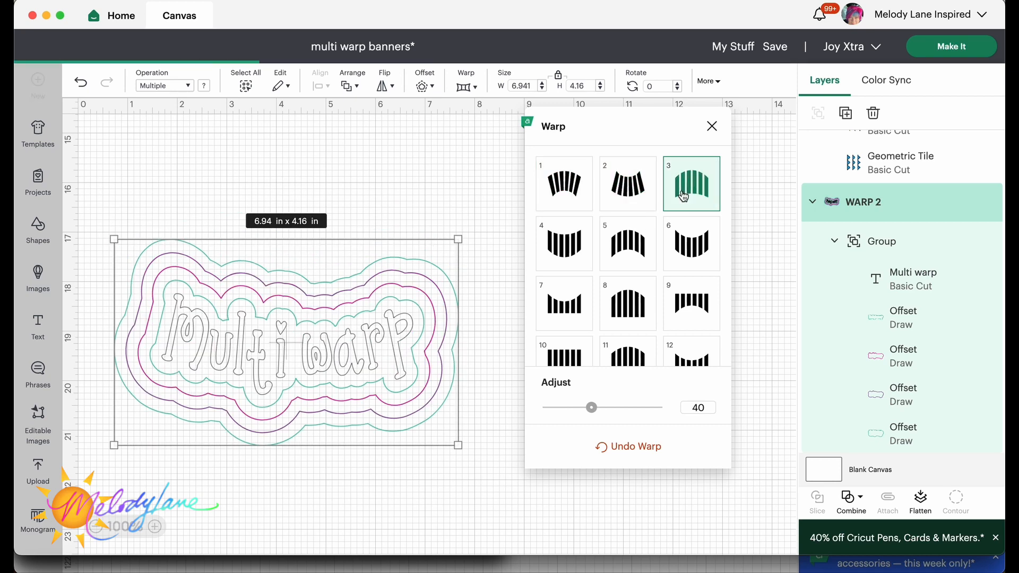
{"action": "left_click", "coordinate": [571, 246]}
{"action": "left_click", "coordinate": [634, 257]}
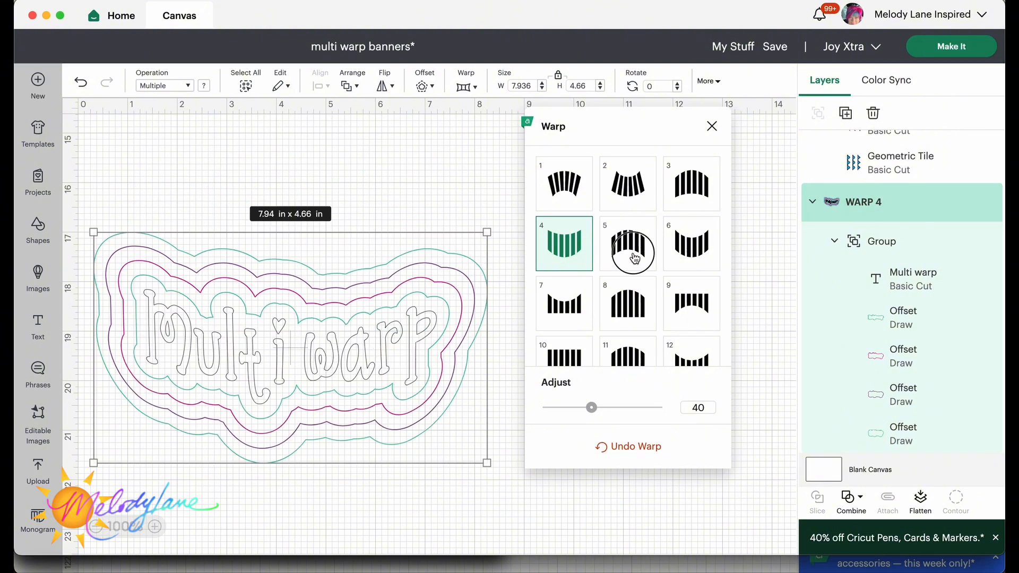
{"action": "left_click", "coordinate": [684, 258]}
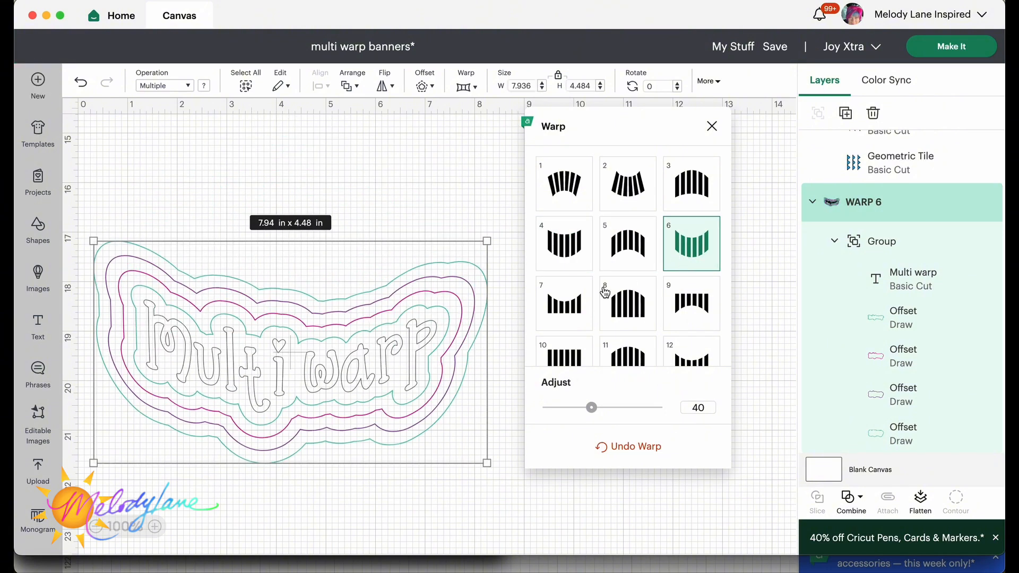
{"action": "left_click", "coordinate": [631, 311]}
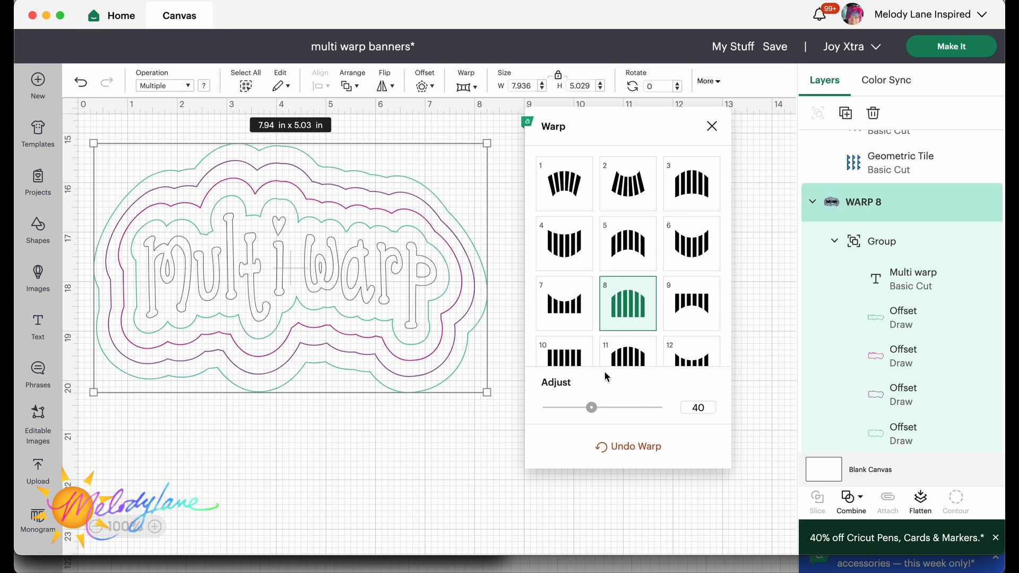
{"action": "left_click", "coordinate": [611, 448]}
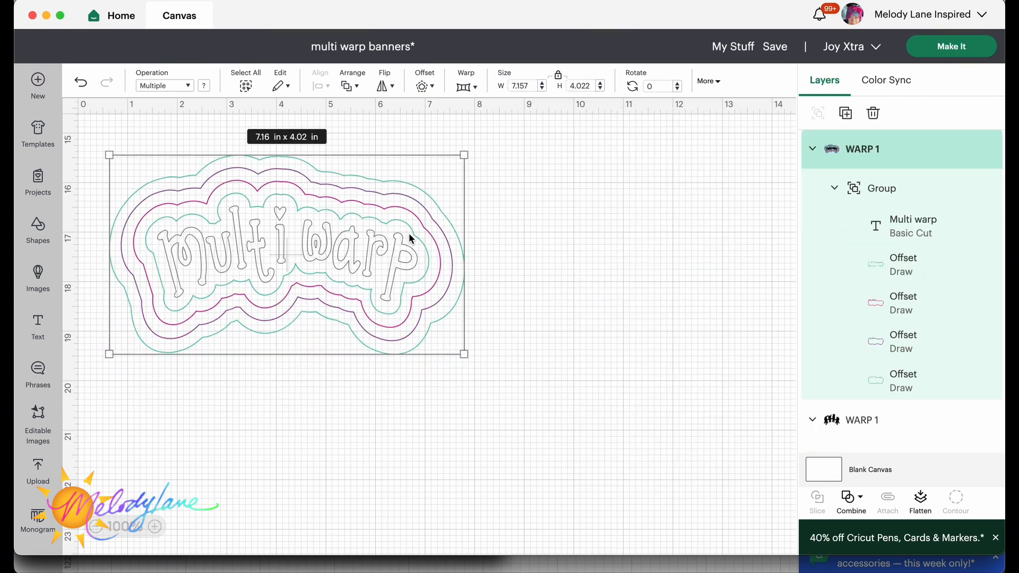
Step: Try to duplicate the Multi warp group while warp style 1 is applied, and undo its warp
{"action": "right_click", "coordinate": [383, 251]}
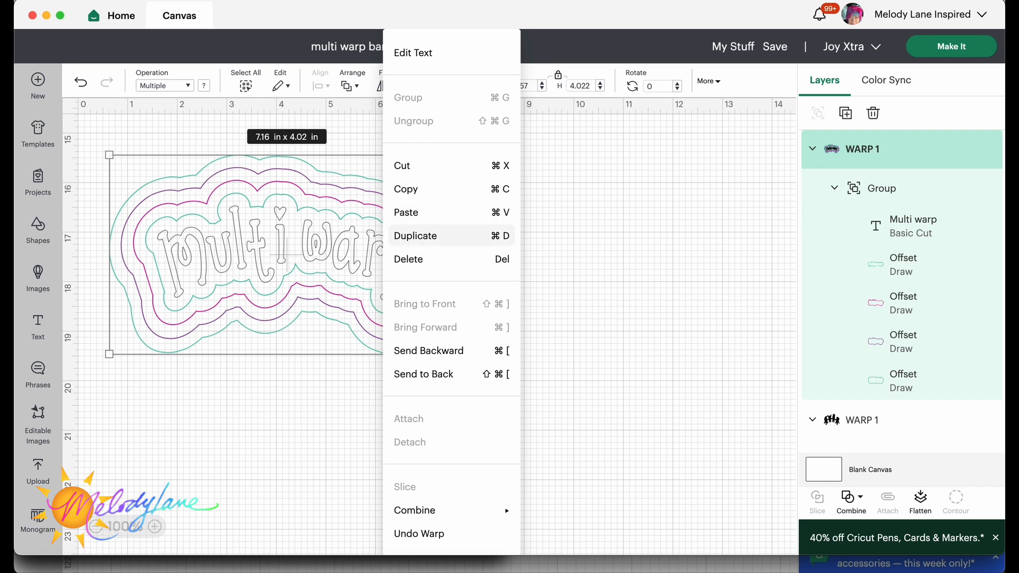
{"action": "left_click", "coordinate": [428, 236]}
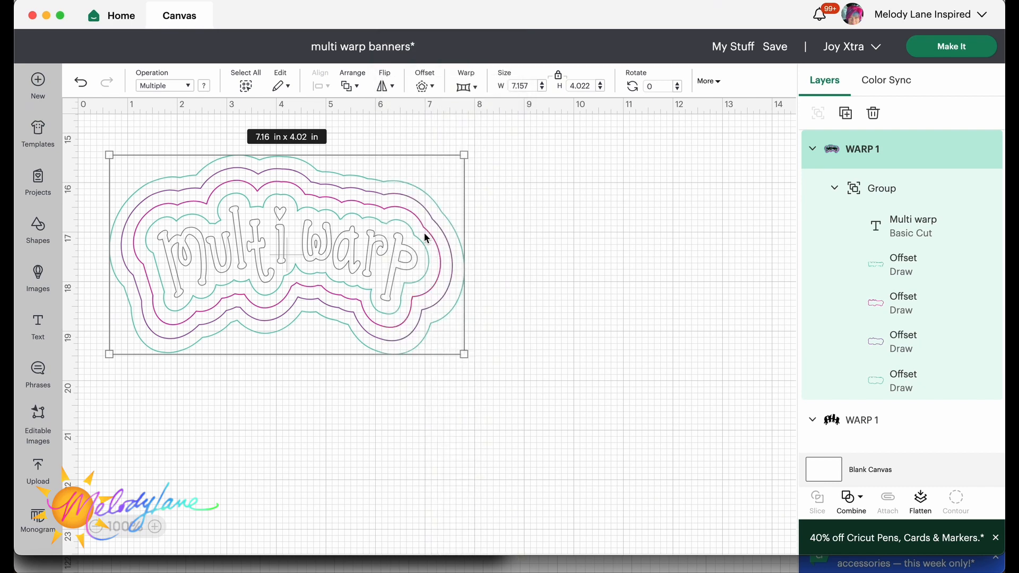
{"action": "left_click", "coordinate": [467, 86]}
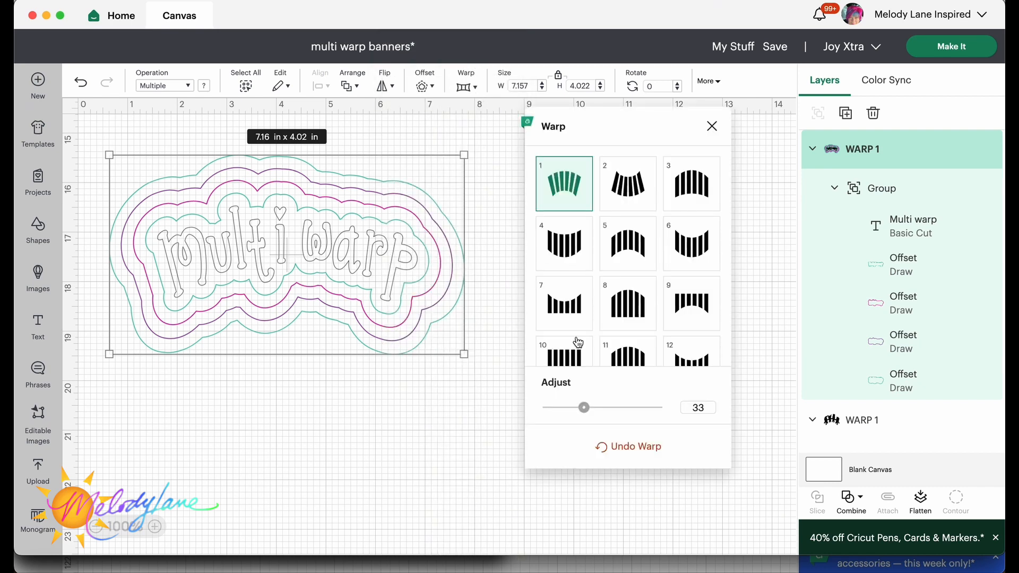
{"action": "left_click", "coordinate": [612, 445]}
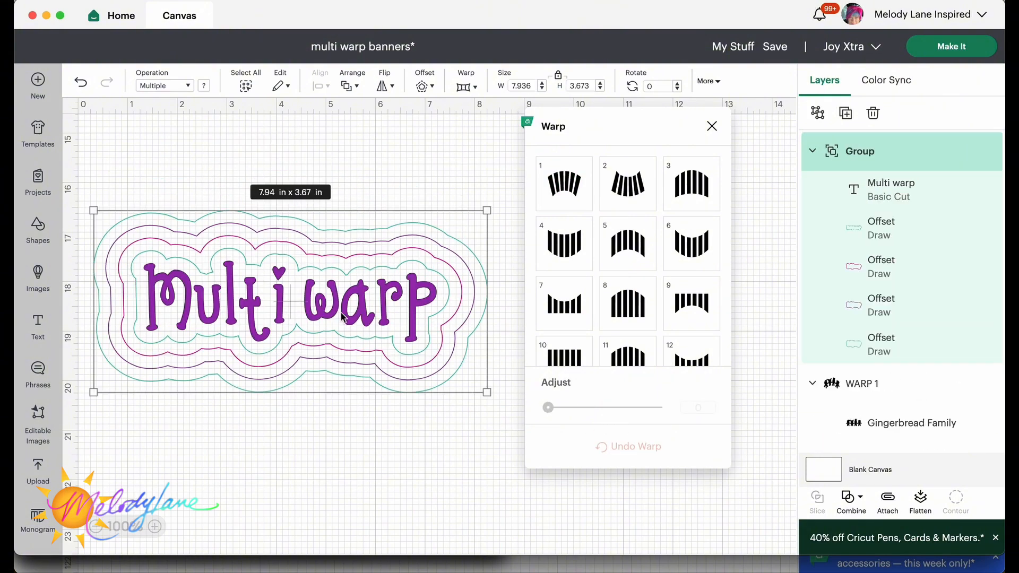
Step: Duplicate the unwarped Multi warp group and move the copy down and to the right, clear of the original
{"action": "right_click", "coordinate": [341, 318]}
{"action": "left_click", "coordinate": [387, 189]}
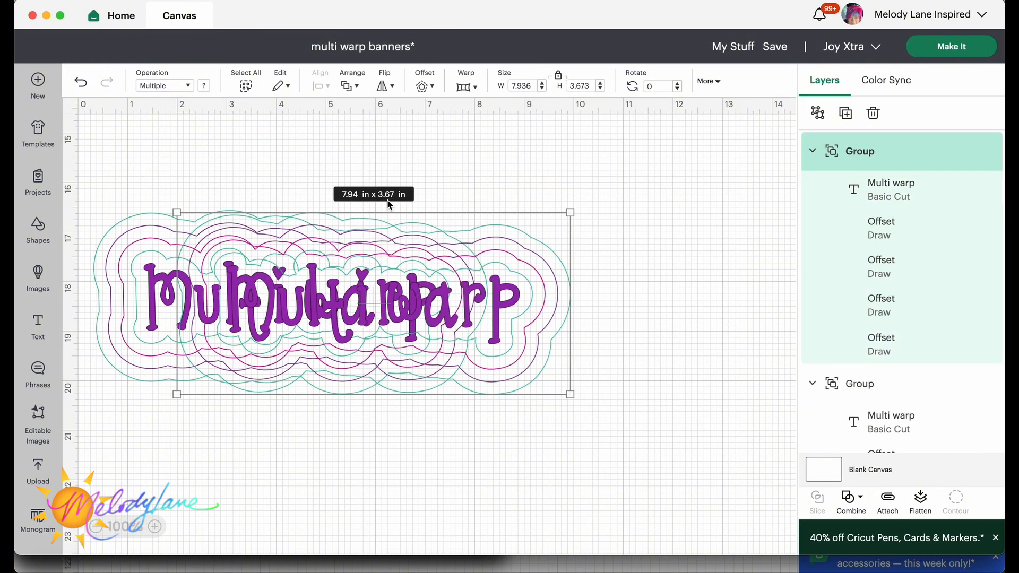
{"action": "left_click_drag", "start_coordinate": [376, 303], "coordinate": [577, 483]}
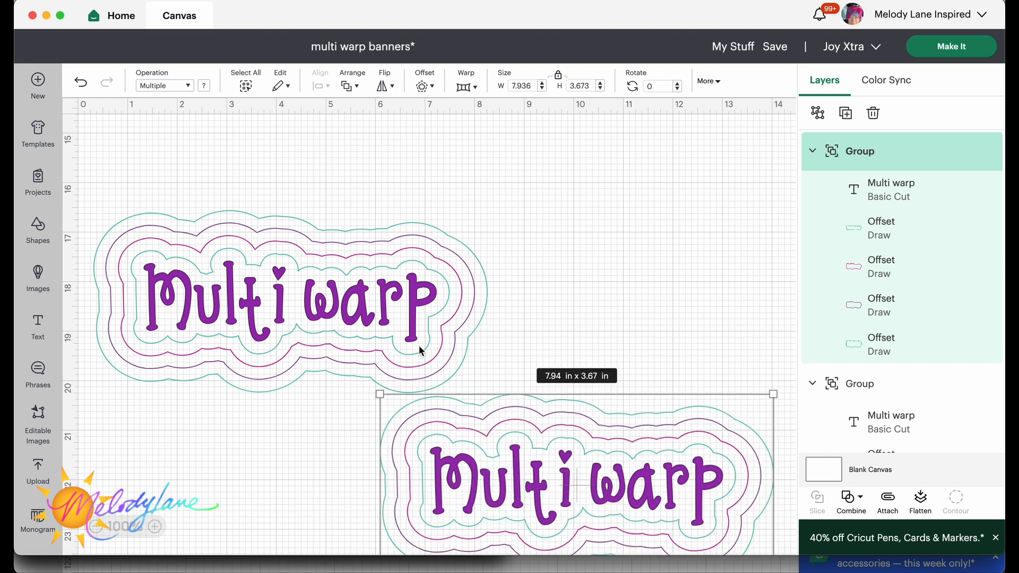
{"action": "left_click", "coordinate": [375, 313]}
{"action": "left_click_drag", "start_coordinate": [376, 313], "coordinate": [369, 260]}
{"action": "left_click_drag", "start_coordinate": [520, 444], "coordinate": [513, 408]}
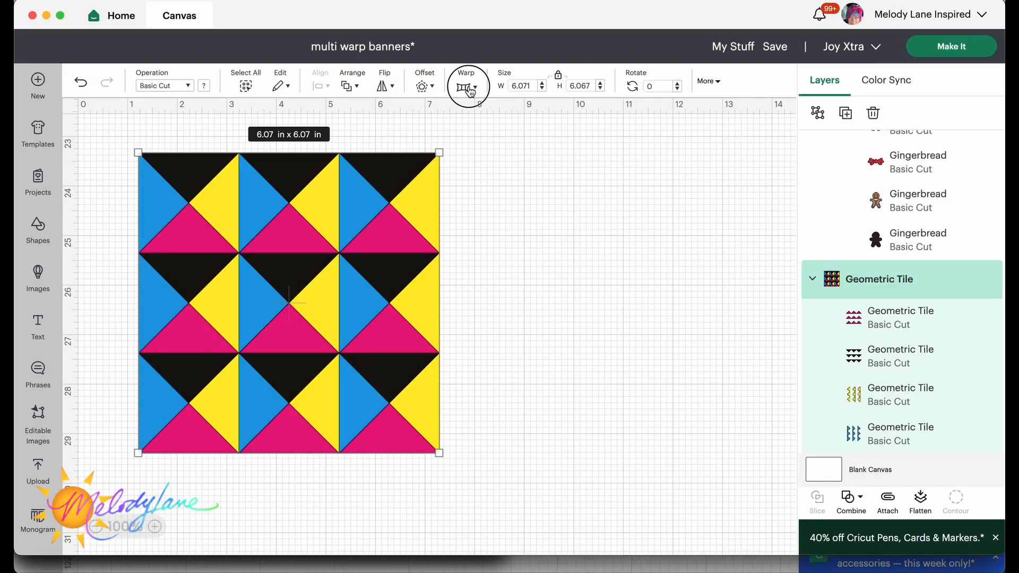
Step: Try warp styles 1, 2, 4 and 8 on the Geometric Tile image and settle on style 11 with Adjust at 70
{"action": "left_click", "coordinate": [467, 88]}
{"action": "left_click", "coordinate": [563, 182]}
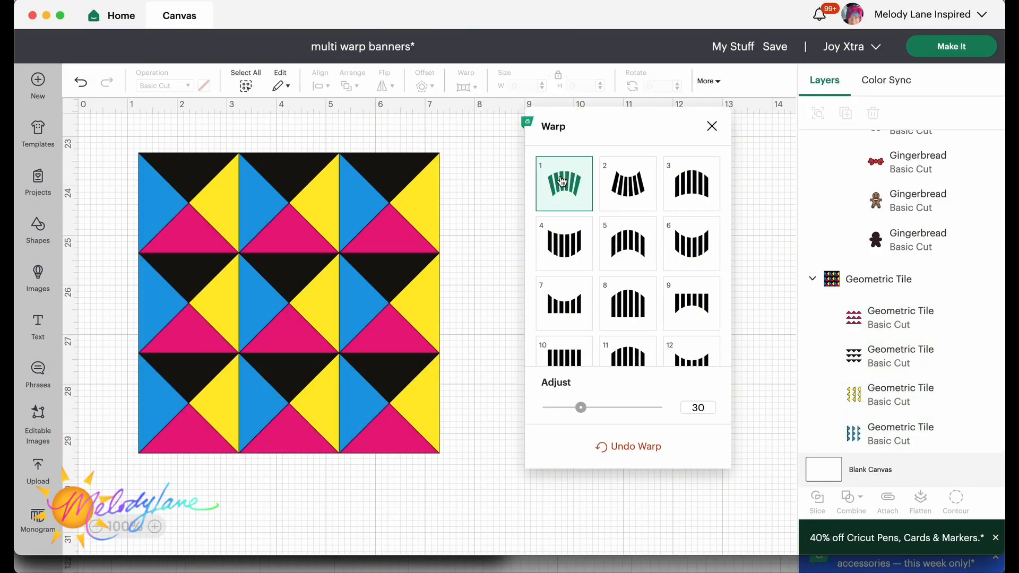
{"action": "left_click", "coordinate": [626, 193]}
{"action": "left_click", "coordinate": [576, 245]}
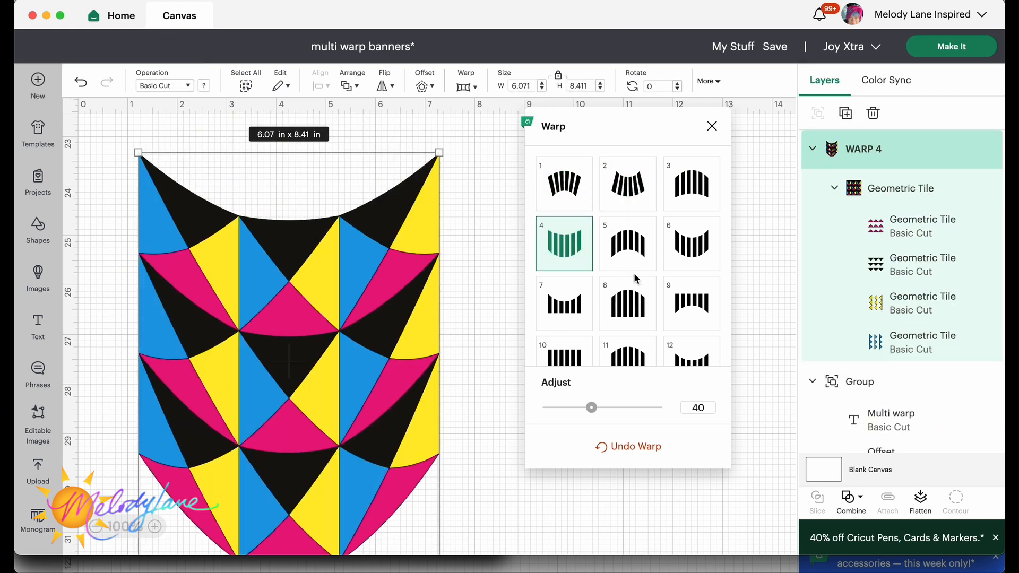
{"action": "left_click", "coordinate": [629, 309]}
{"action": "mouse_move", "coordinate": [591, 408]}
{"action": "left_mouse_down"}
{"action": "mouse_move", "coordinate": [562, 406]}
{"action": "mouse_move", "coordinate": [590, 418]}
{"action": "left_mouse_up"}
{"action": "left_click", "coordinate": [628, 353]}
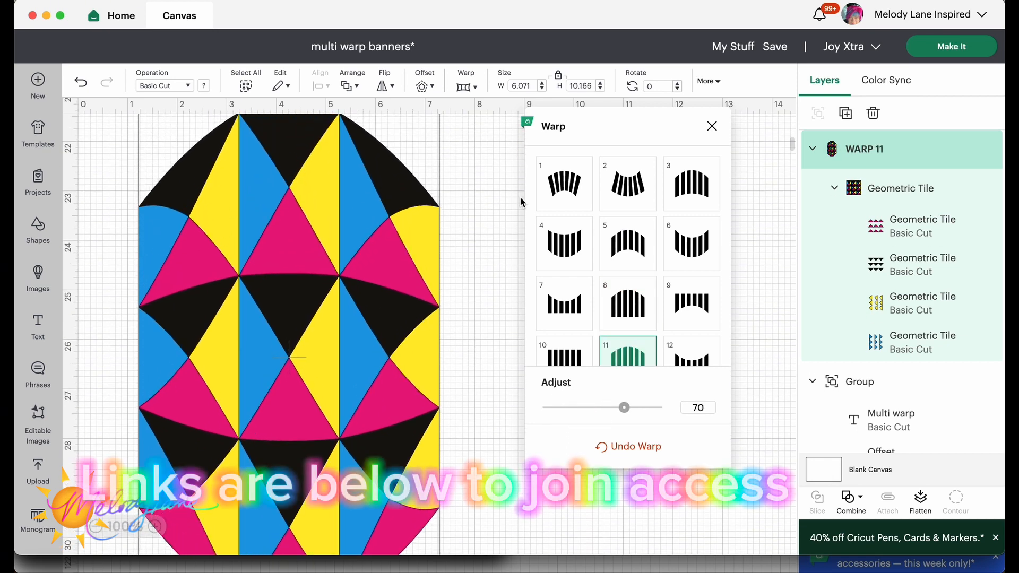